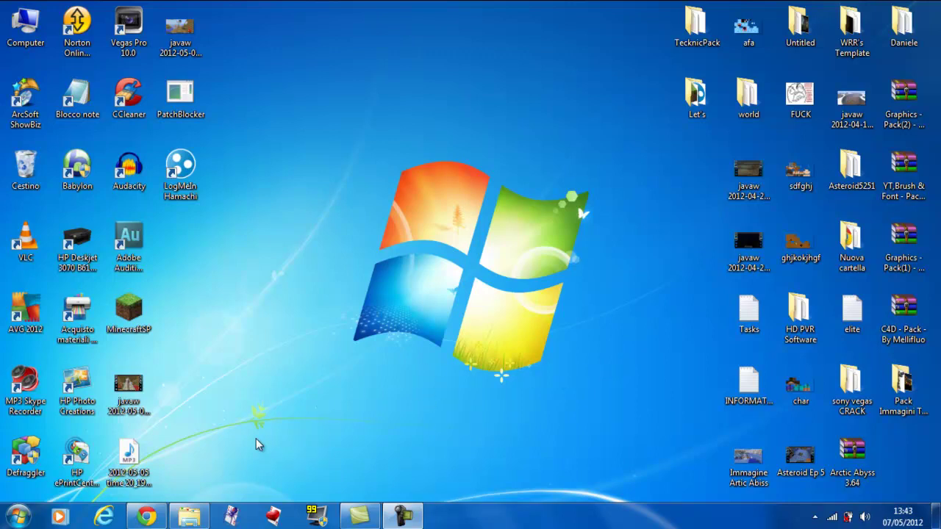
Step: Switch to Chrome, open the download page on minecraft.net and examine the Multiplayer Server downloads
left_click(147, 516)
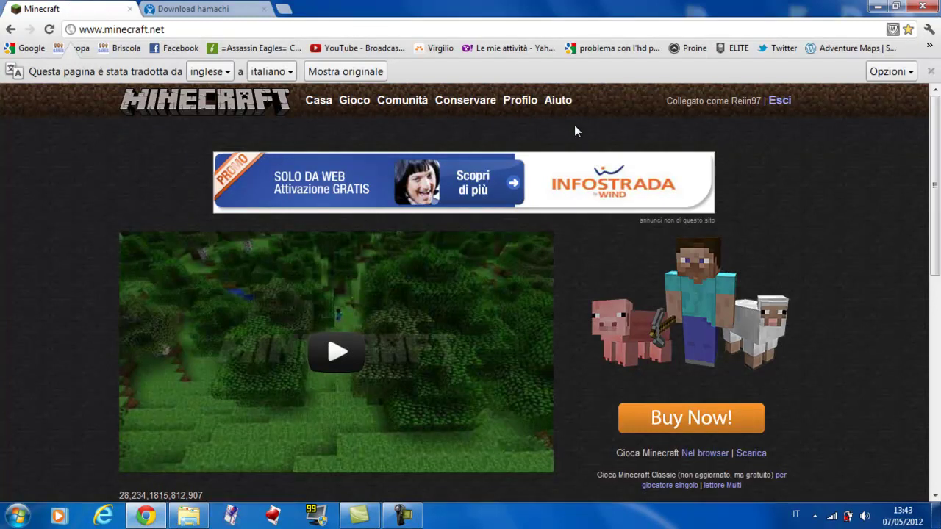
scroll(634, 278, "down", 2)
scroll(635, 277, "up", 1)
scroll(634, 277, "up", 1)
mouse_move(742, 106)
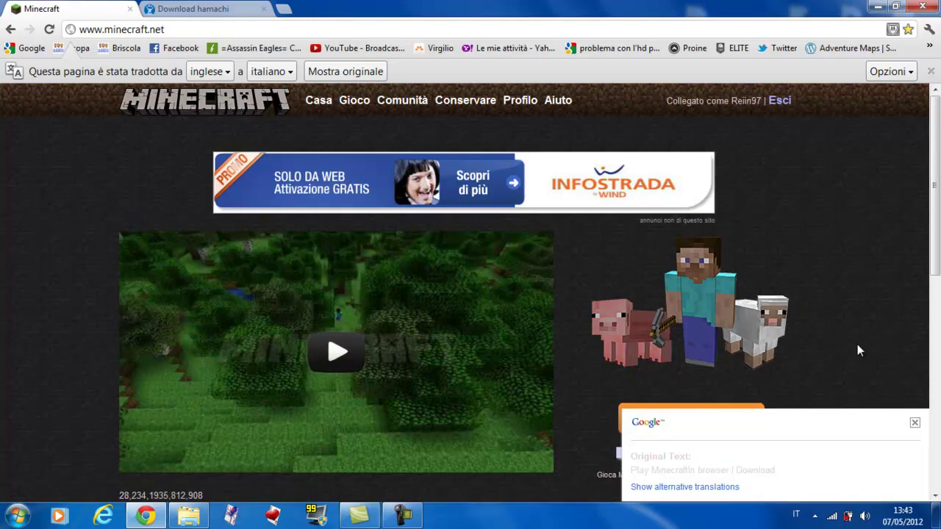
left_click(762, 451)
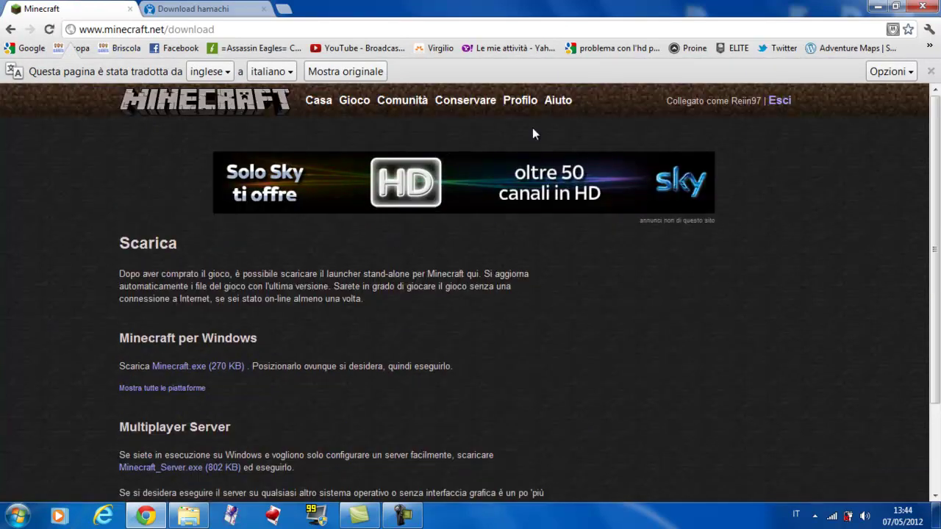
scroll(461, 194, "down", 1)
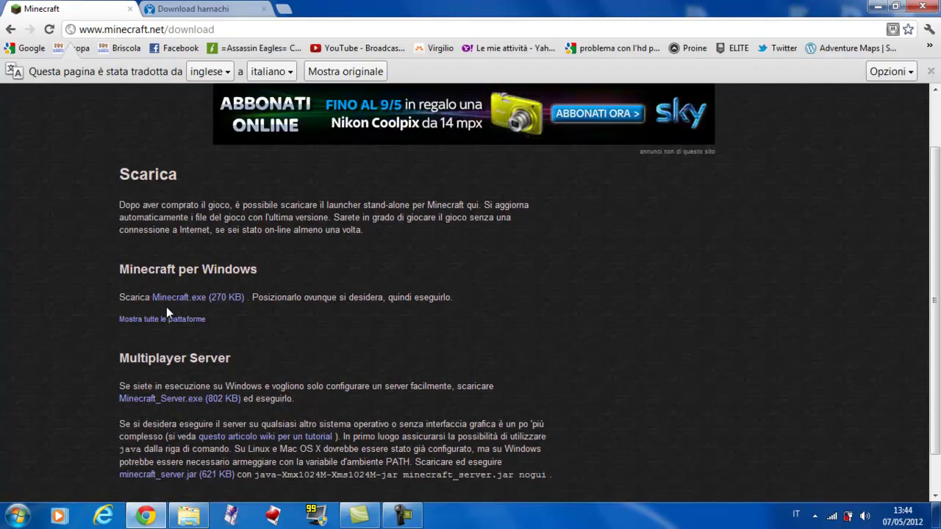
mouse_move(188, 302)
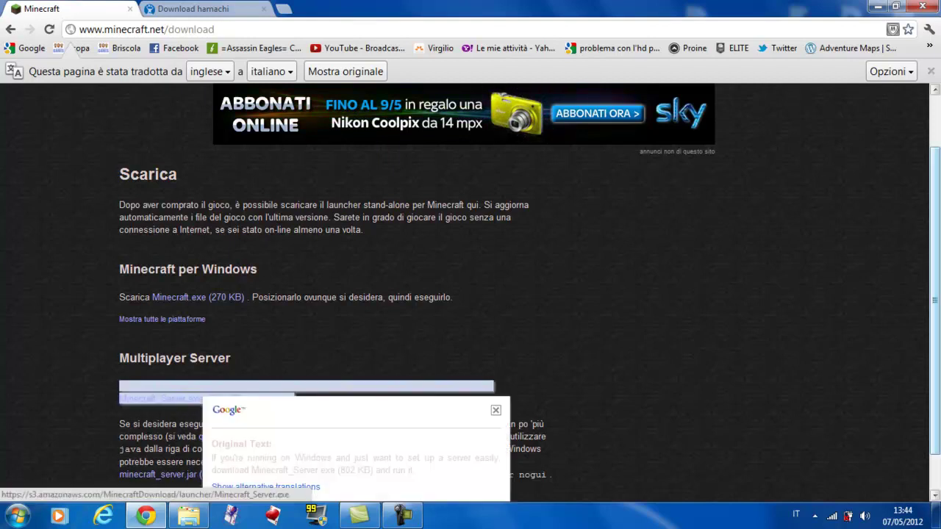
Step: Return to the desktop and check the contents of the Let's folder
left_click(881, 6)
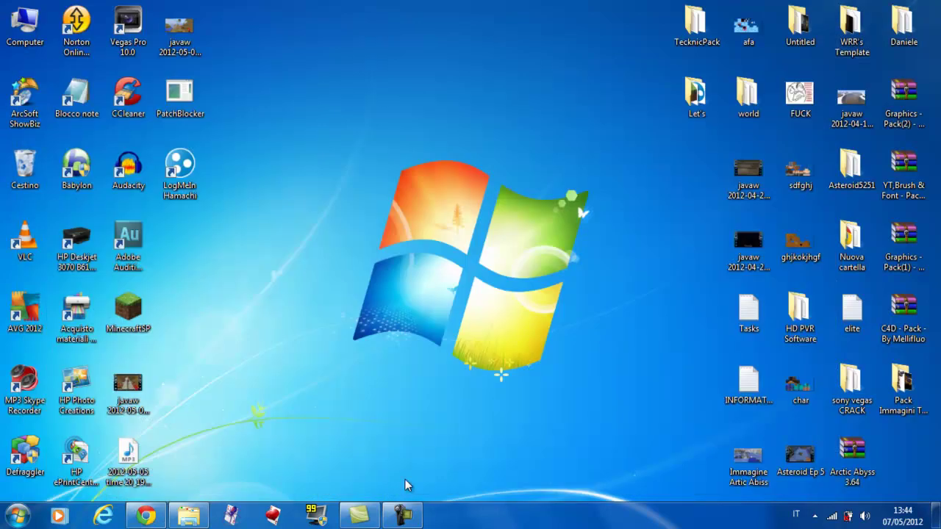
left_click(146, 514)
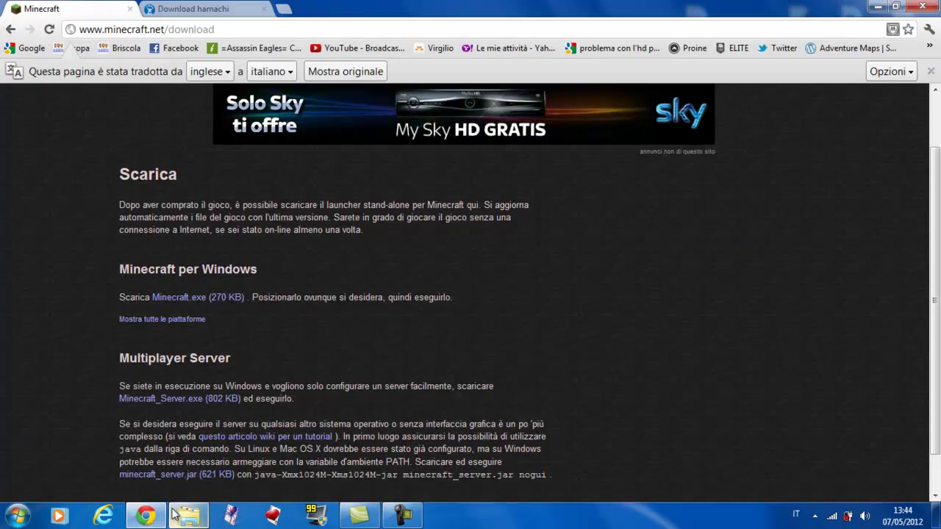
key("super+d")
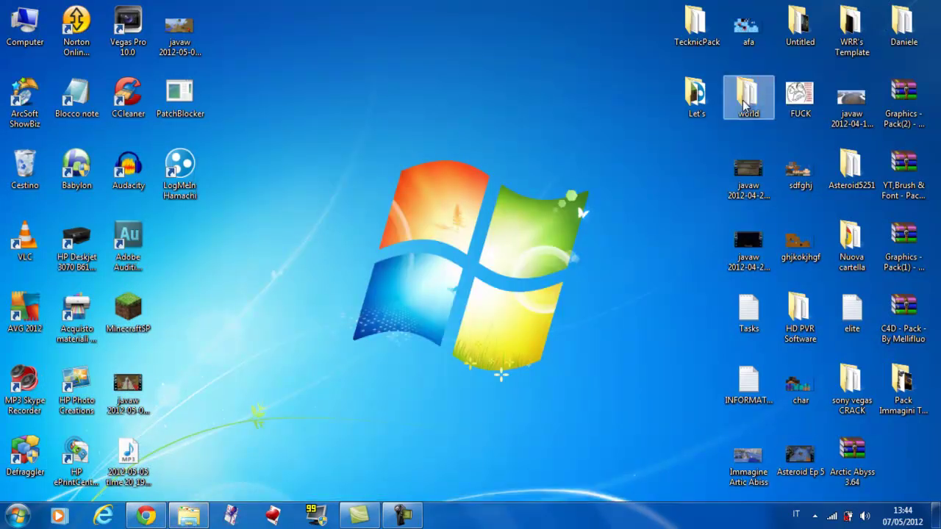
double_click(696, 95)
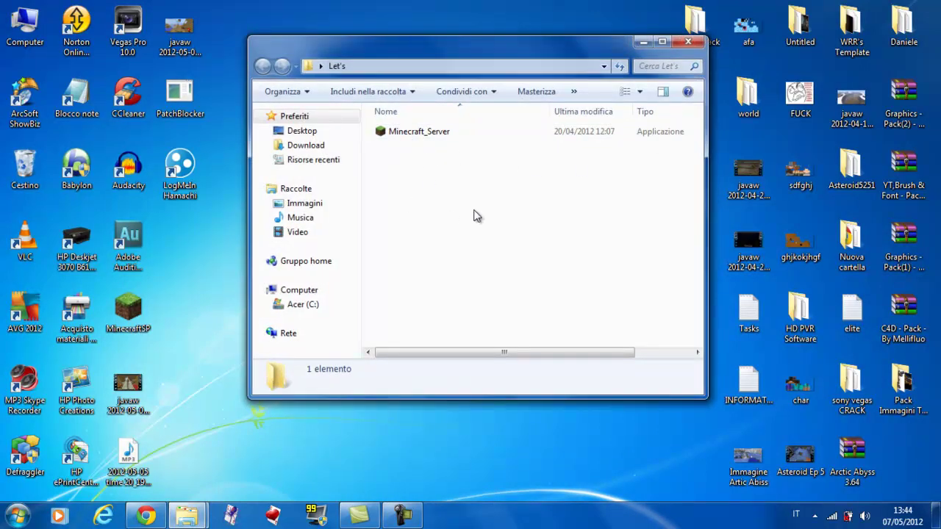
left_click(647, 40)
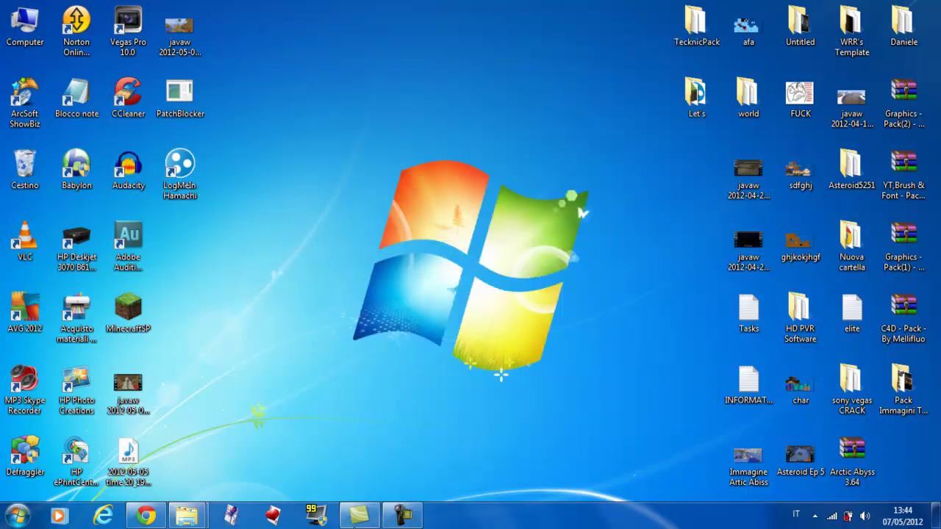
Step: Switch to Chrome and examine the Softonic download listing for LogMeIn Hamachi
left_click(147, 517)
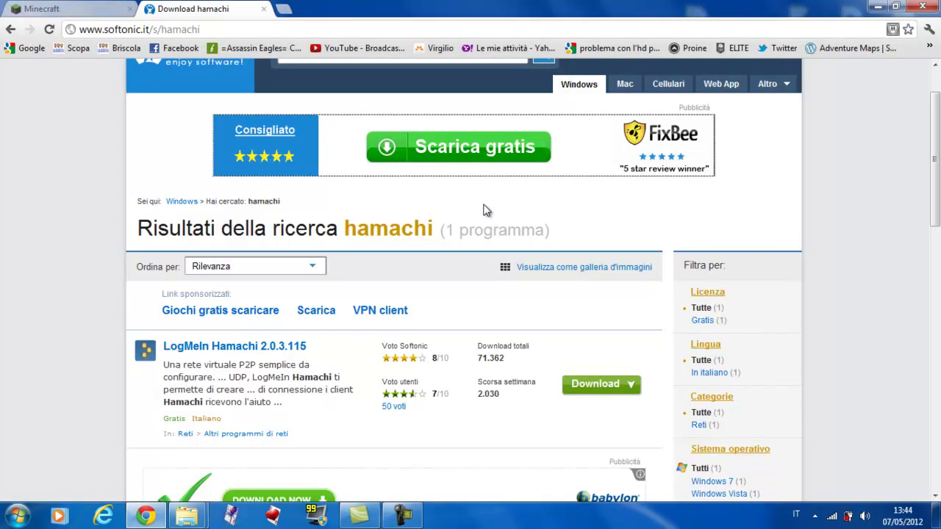
scroll(573, 393, "down", 2)
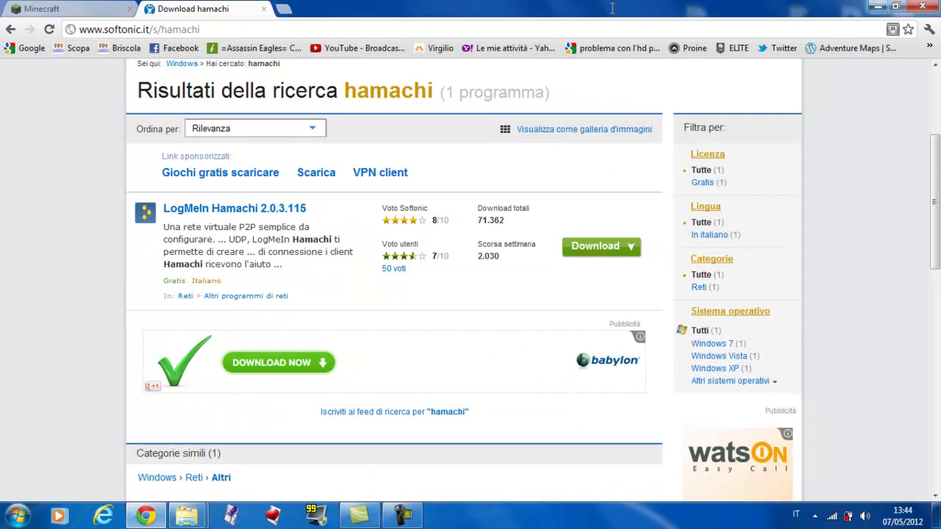
left_click(877, 7)
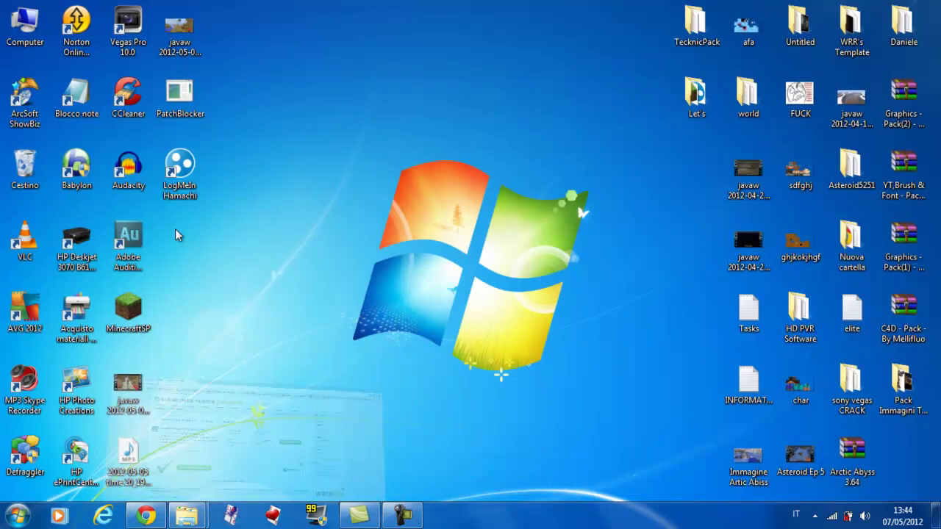
Step: Move the LogMeIn Hamachi desktop shortcut into the Let's folder and launch Hamachi from there
left_click_drag(180, 167, 704, 110)
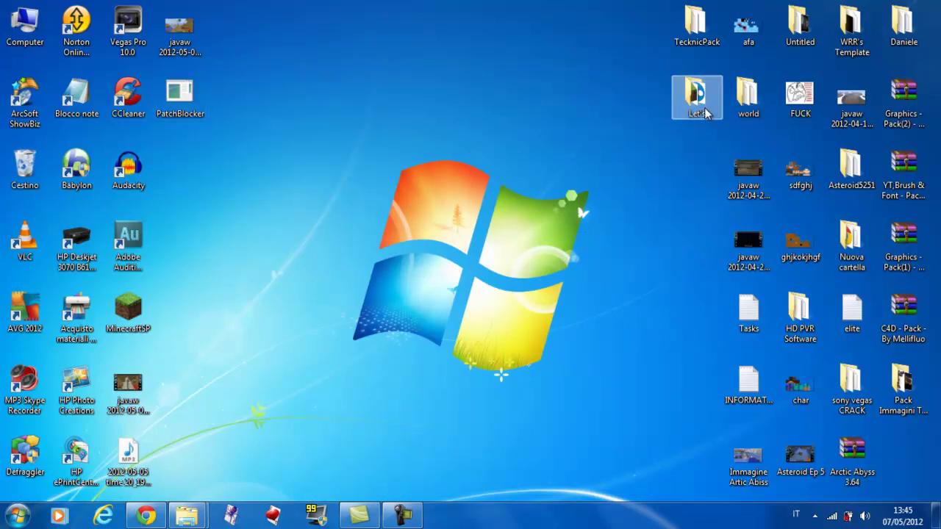
double_click(696, 99)
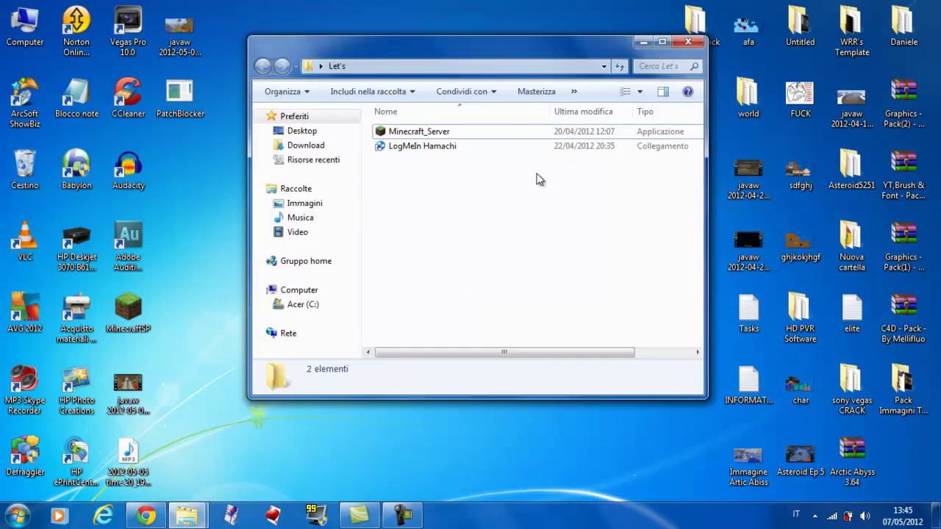
double_click(466, 146)
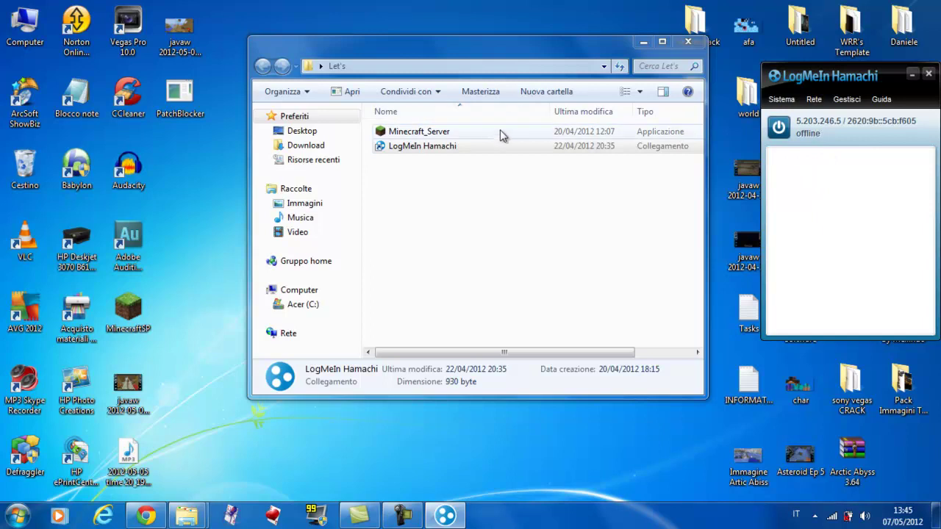
Step: Run Minecraft_Server from the Let's folder to generate its server files, and close the server once it has loaded
double_click(427, 134)
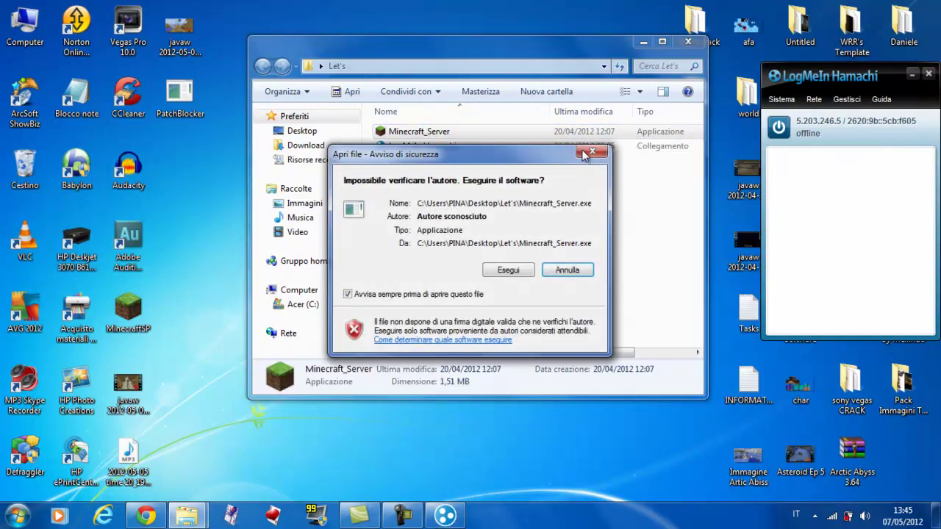
left_click(532, 269)
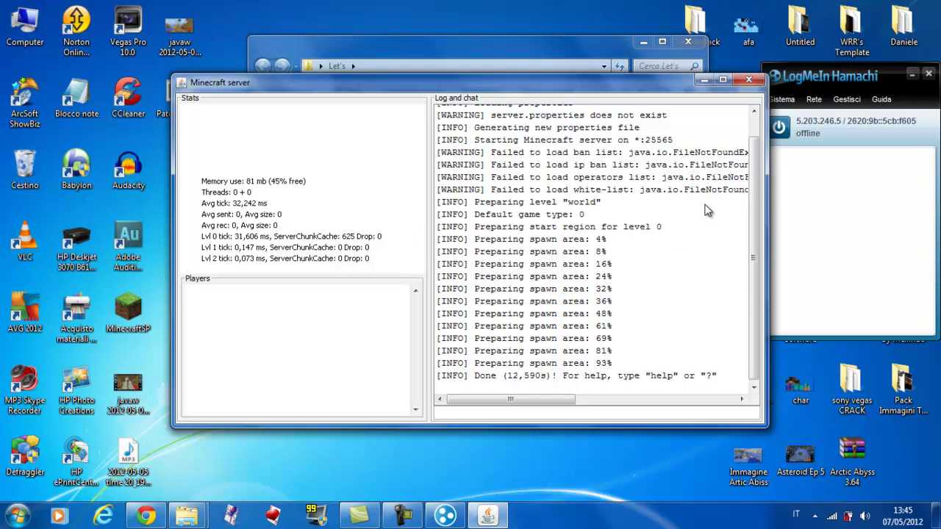
left_click(759, 83)
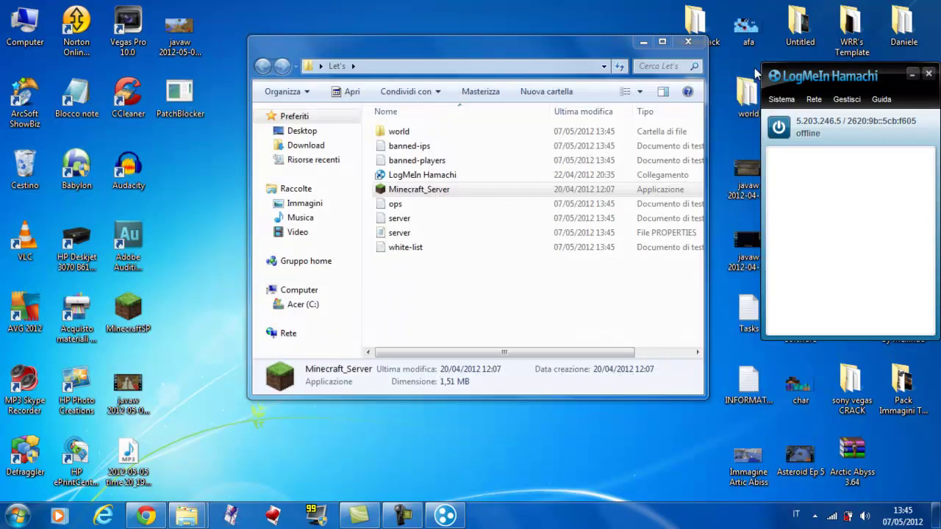
Step: Open the server PROPERTIES file from the Let's folder in Notepad (Blocco note) and maximize it
left_click(422, 235)
right_click(422, 236)
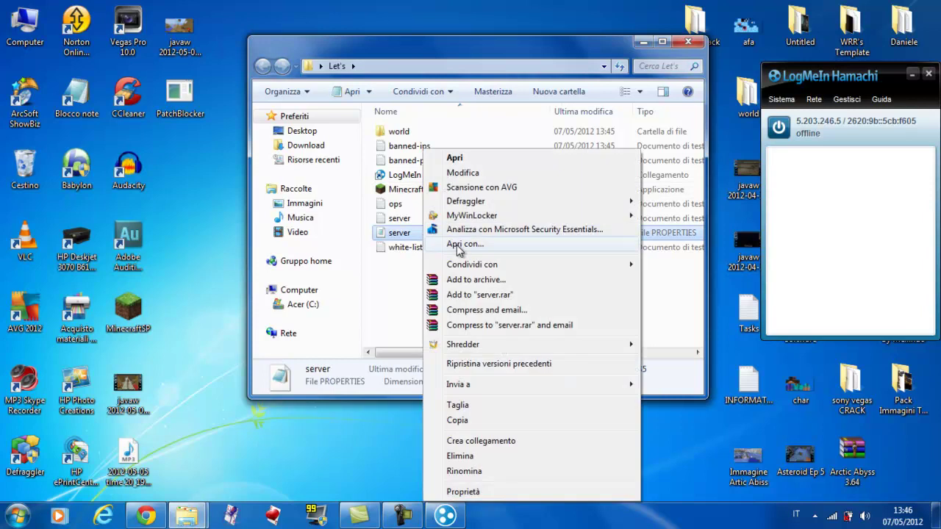
left_click(459, 243)
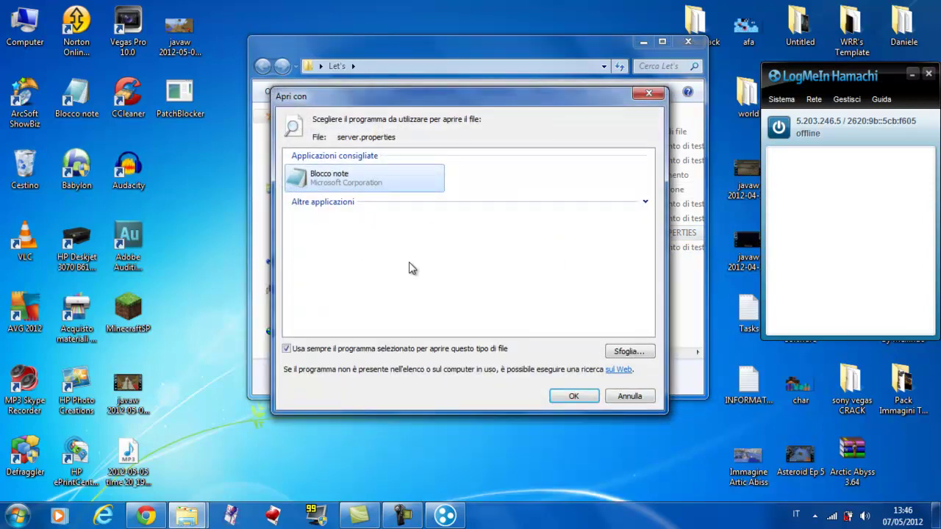
left_click(574, 397)
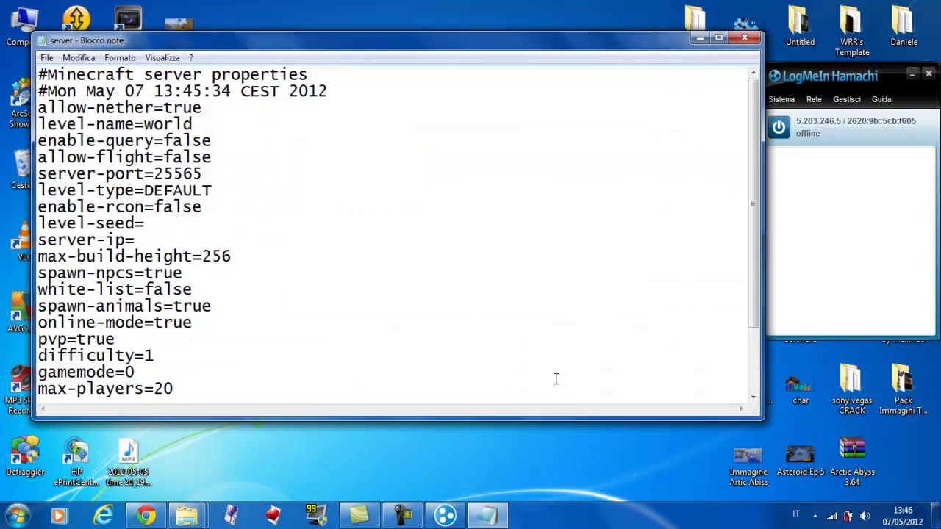
left_click(718, 39)
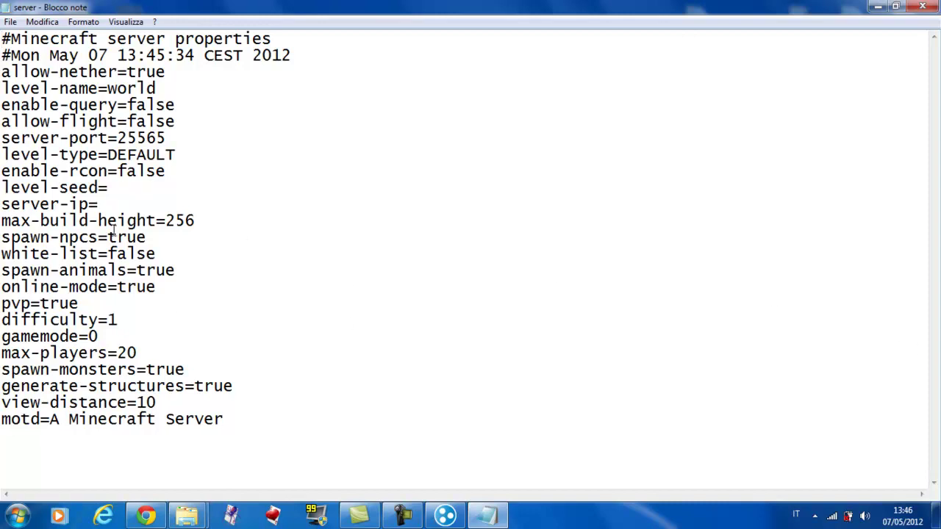
Step: Set online-mode to false in the server properties and minimize the file
right_click(121, 353)
left_click(519, 322)
left_click_drag(169, 288, 118, 290)
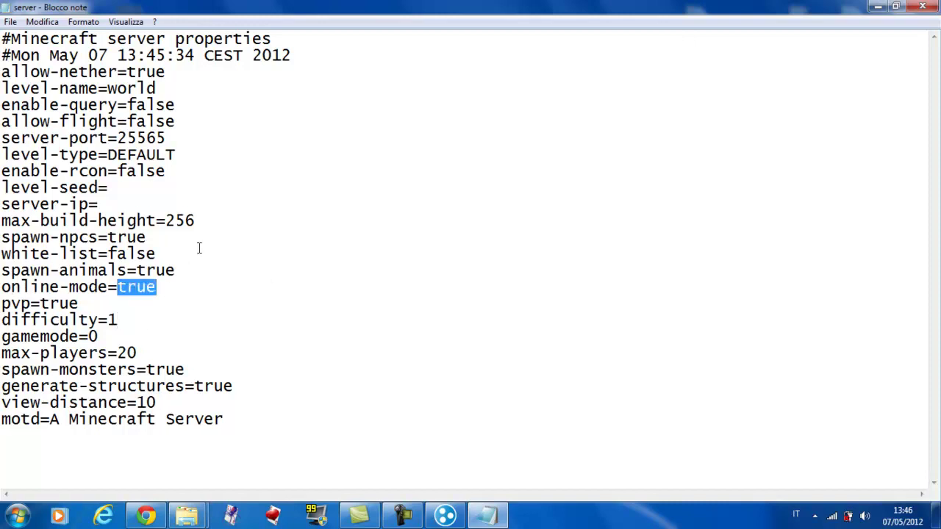
key("BackSpace")
type("false")
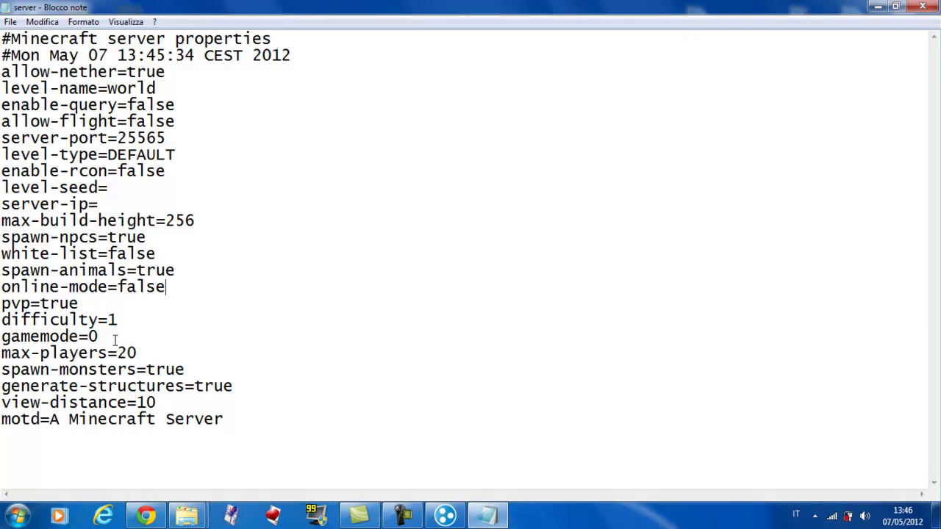
left_click(124, 207)
left_click(880, 6)
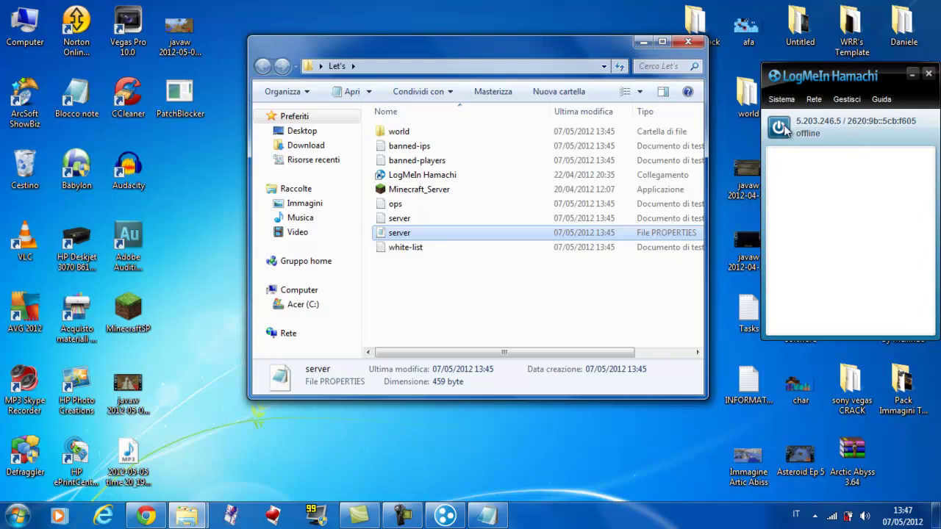
Step: Bring Hamachi online and open the form for creating a new network
left_click(814, 100)
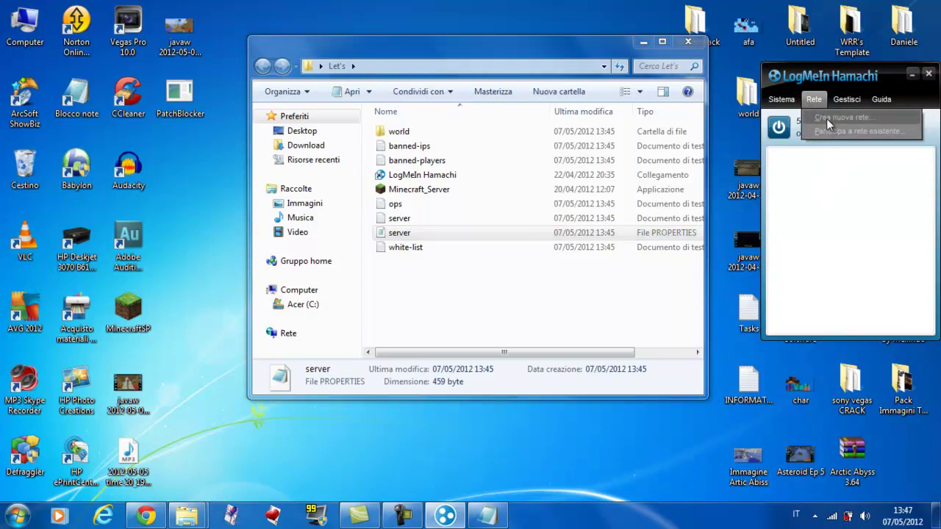
left_click(778, 127)
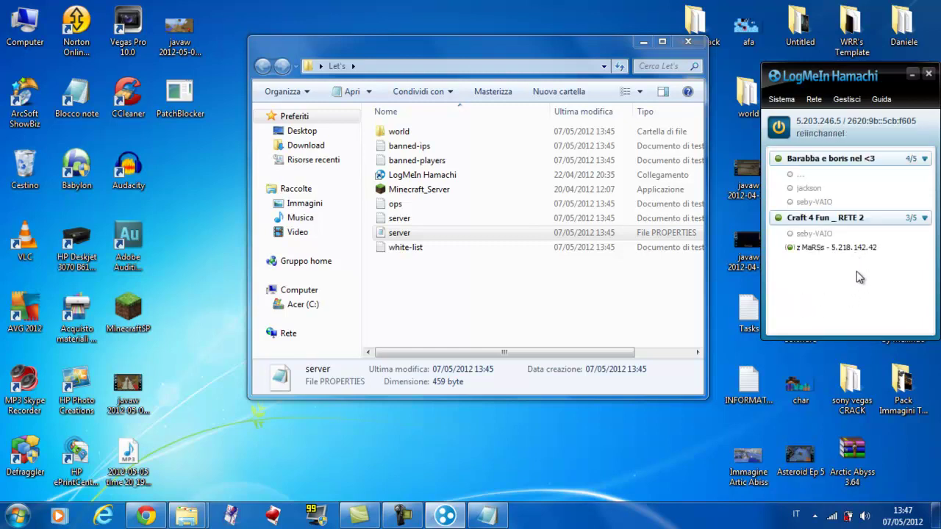
left_click(812, 101)
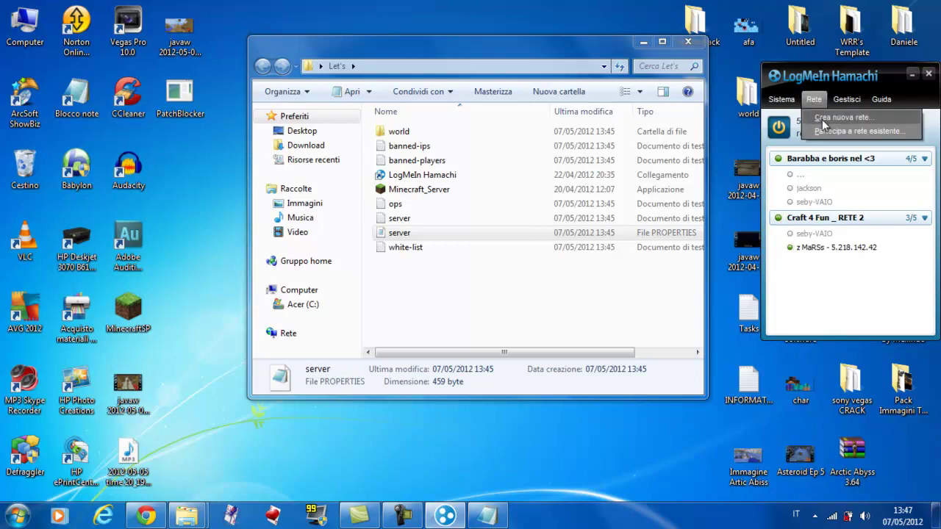
left_click(823, 119)
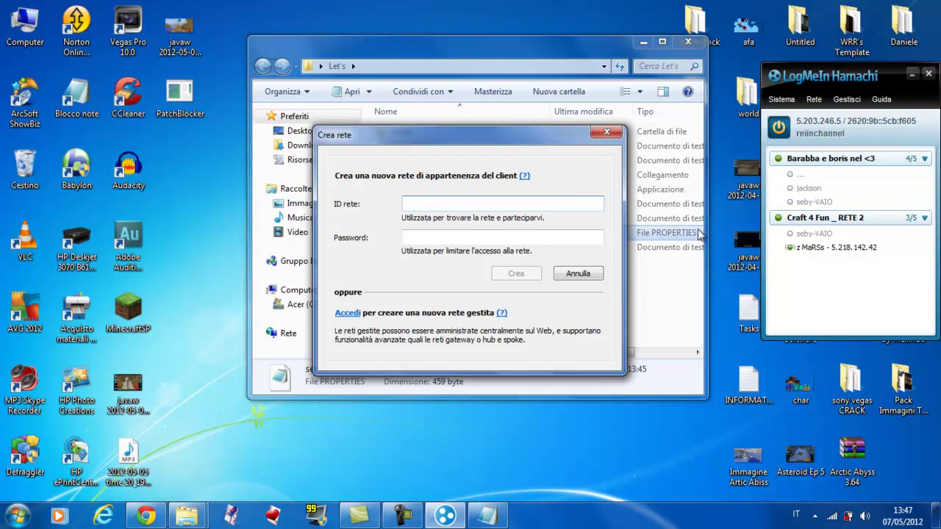
Step: Try to create a network with the ID asdfghjkl and a network password
type("asdfghjkl")
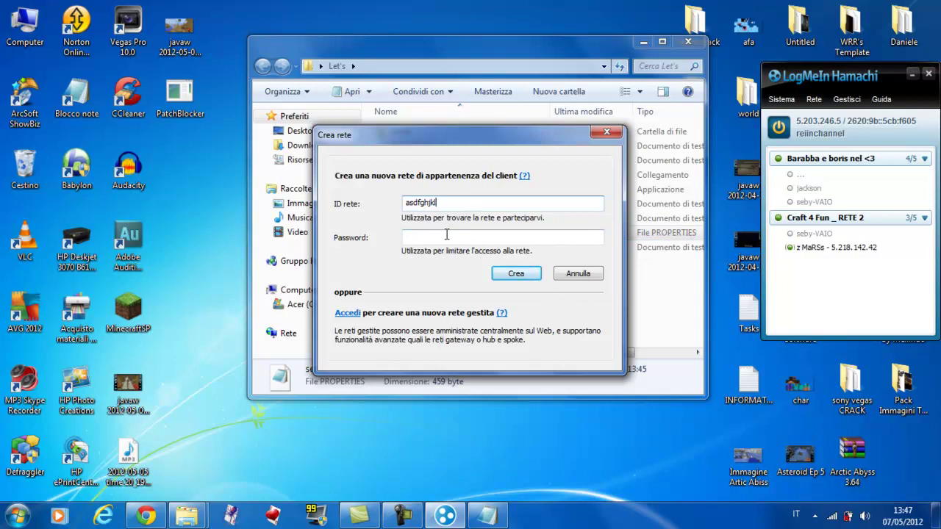
left_click(499, 240)
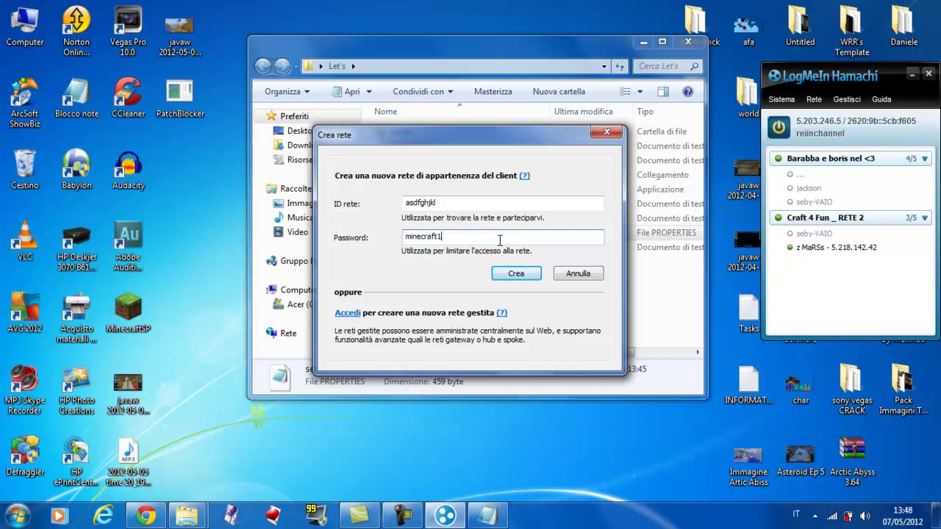
left_click(524, 275)
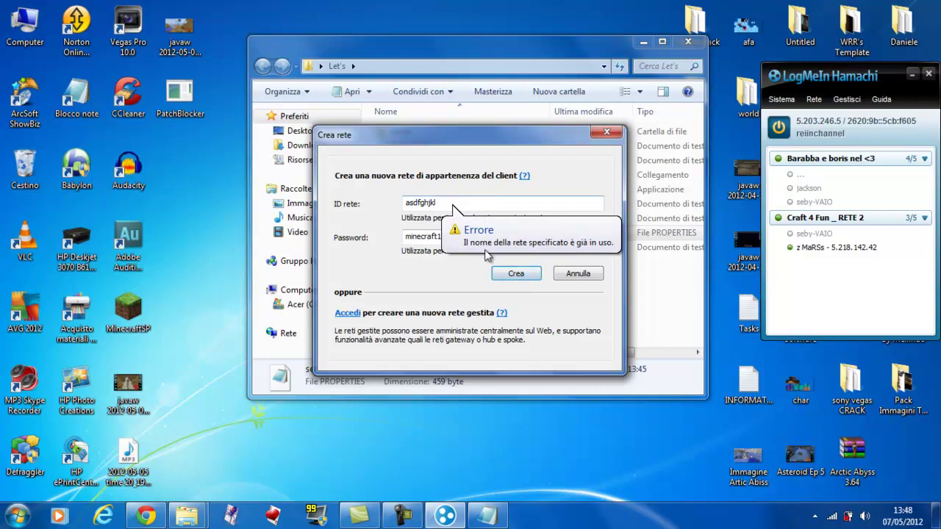
Step: Try to create the network with the ID baubau, keeping the entered network password
left_click_drag(456, 203, 329, 208)
key("BackSpace")
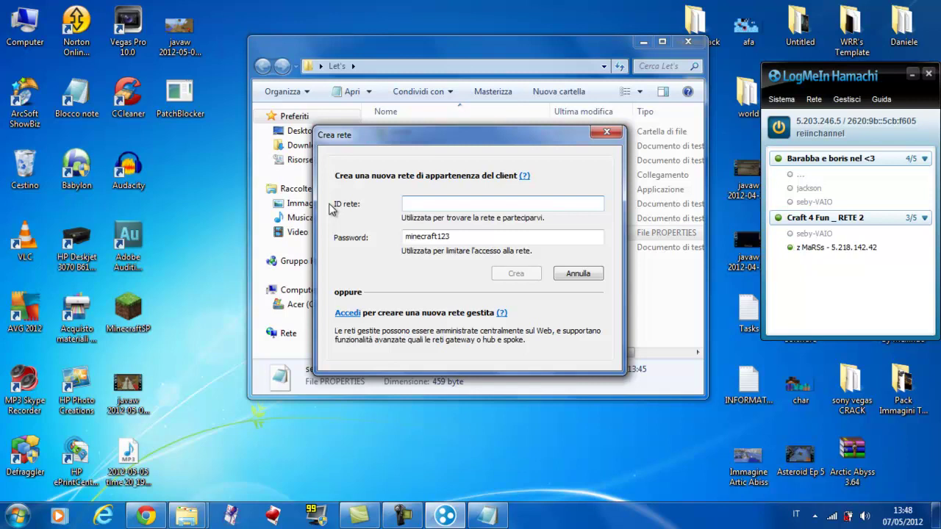
type("baubau")
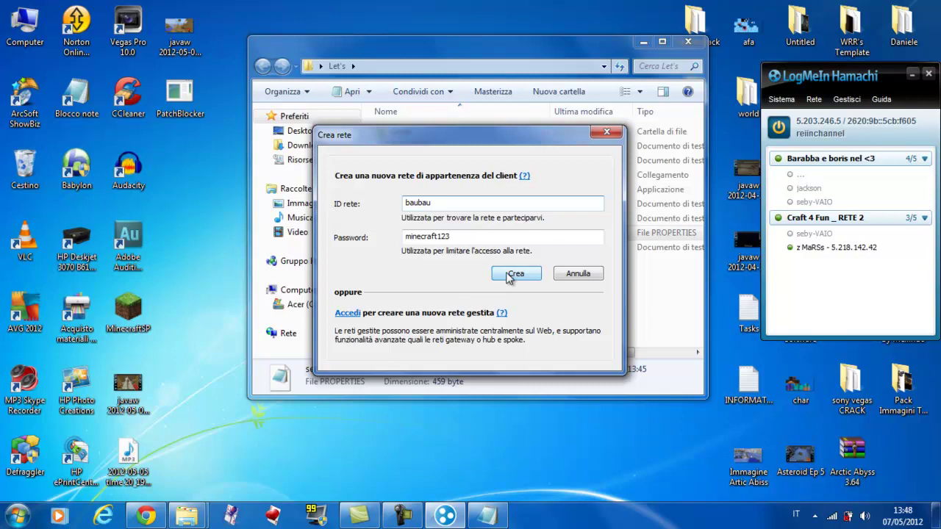
left_click(511, 275)
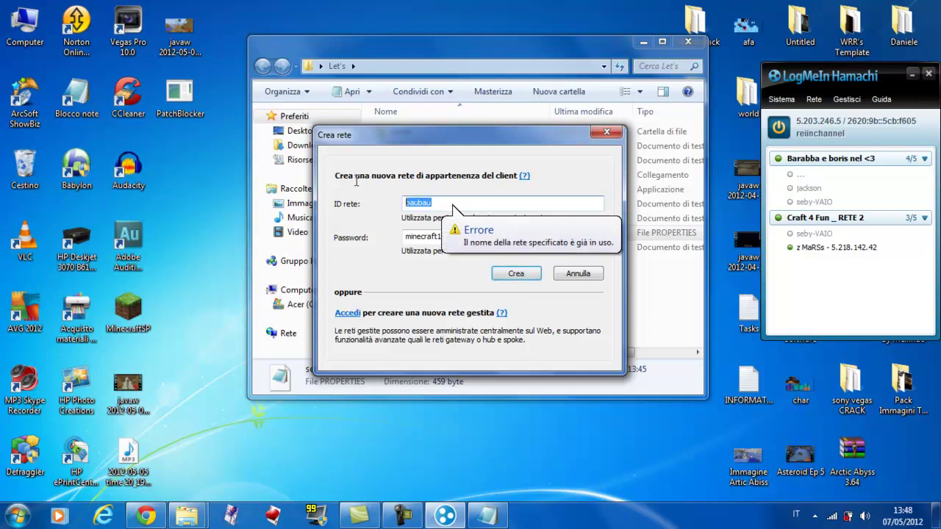
Step: Create the network with the ID sukkiamelobella, keeping the entered network password
key("BackSpace")
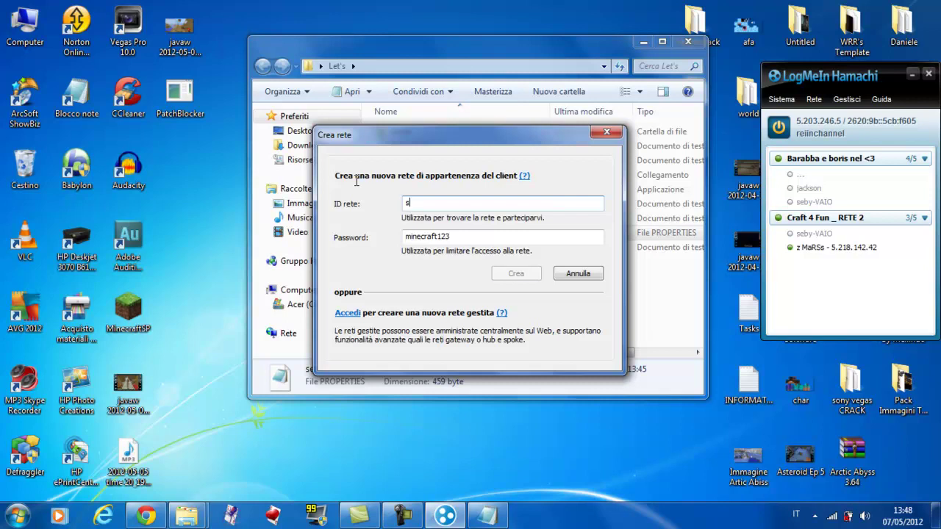
type("sukkiamelobella")
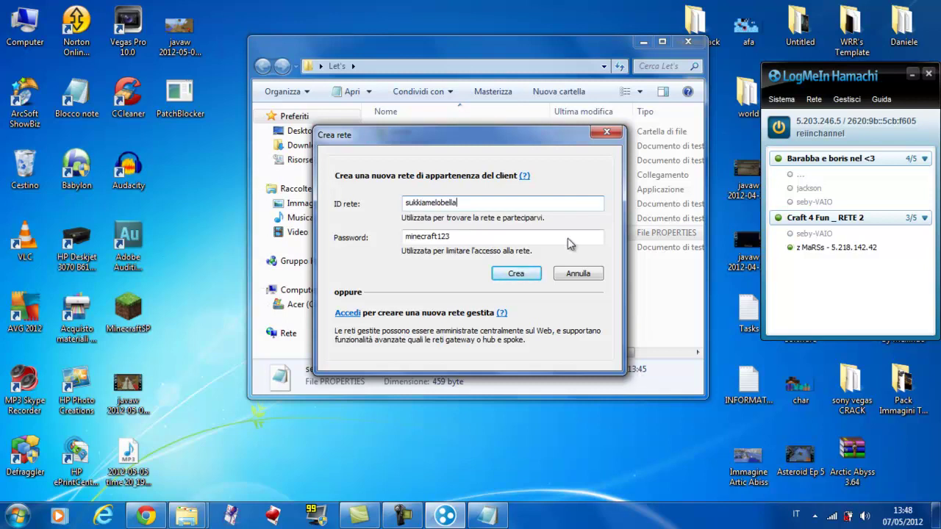
left_click(516, 275)
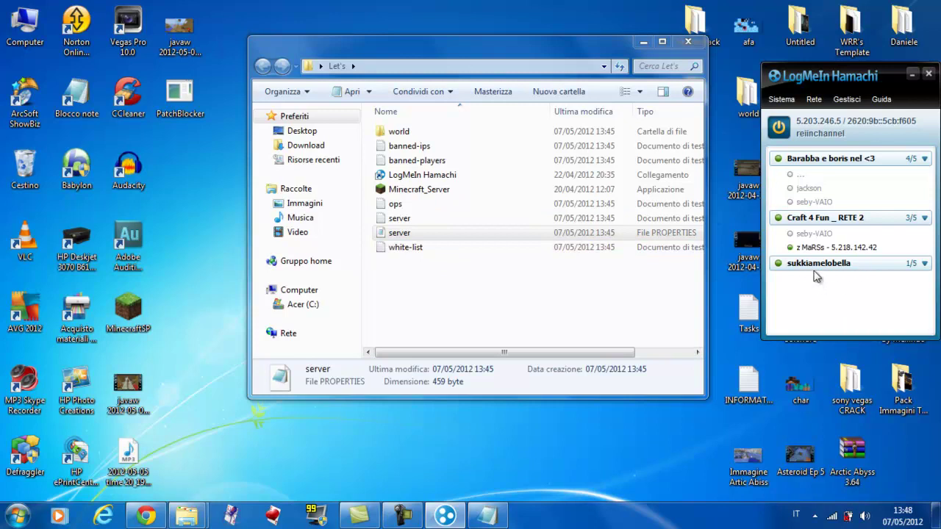
Step: Copy the IPv4 address 5.203.246.5 from Hamachi and paste it as the server-ip value in the server PROPERTIES file
left_click(815, 130)
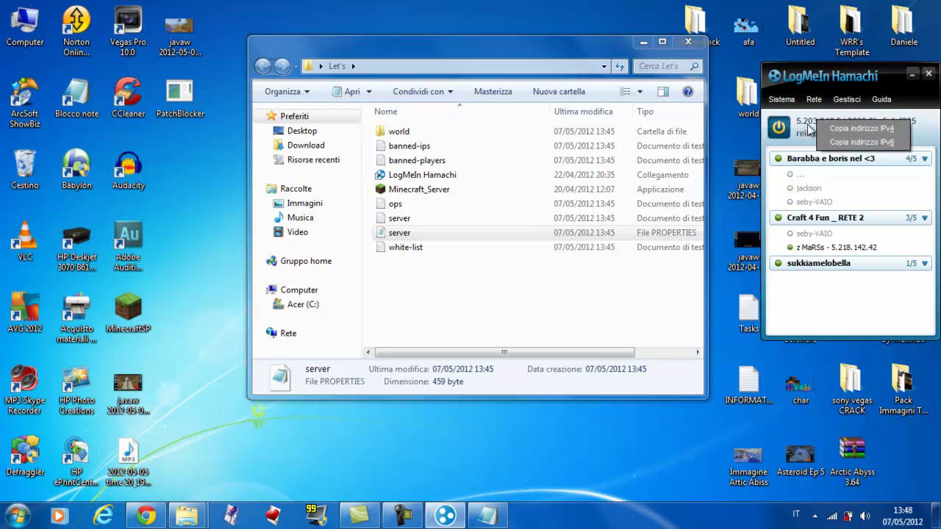
left_click(862, 130)
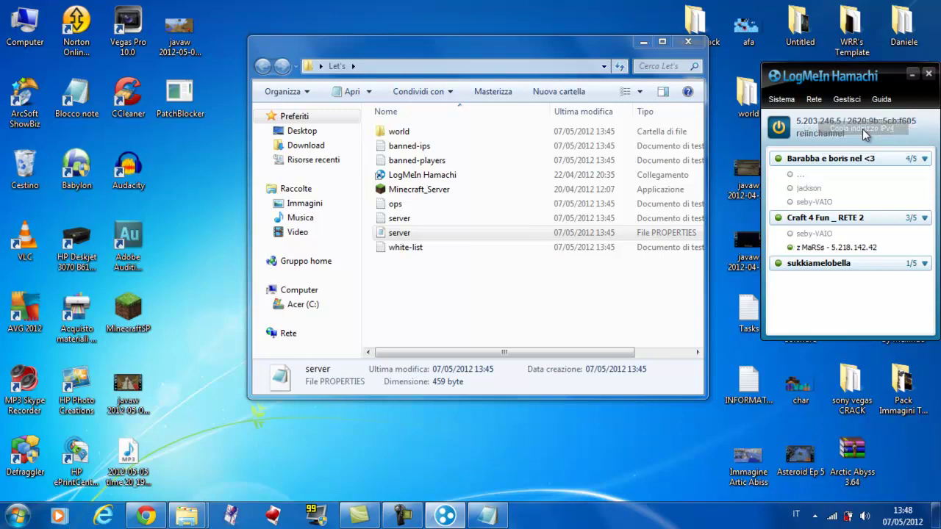
double_click(393, 233)
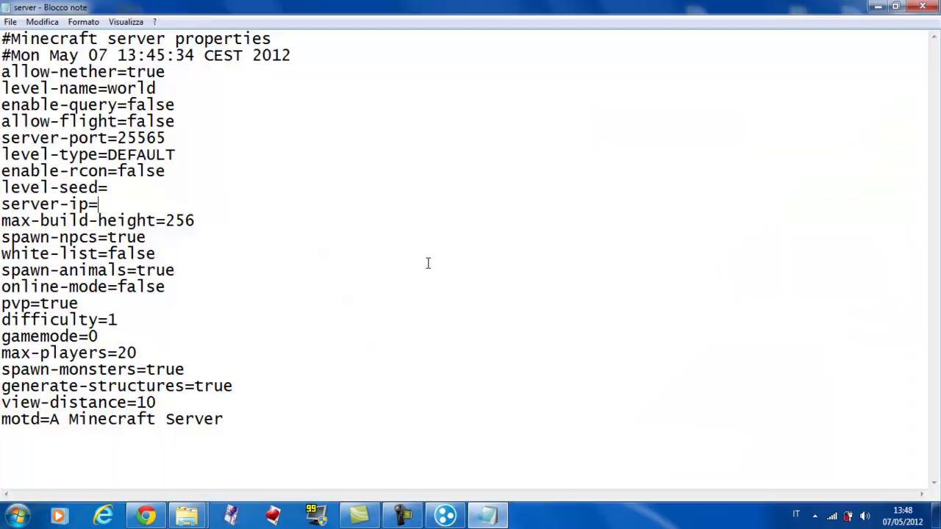
right_click(146, 204)
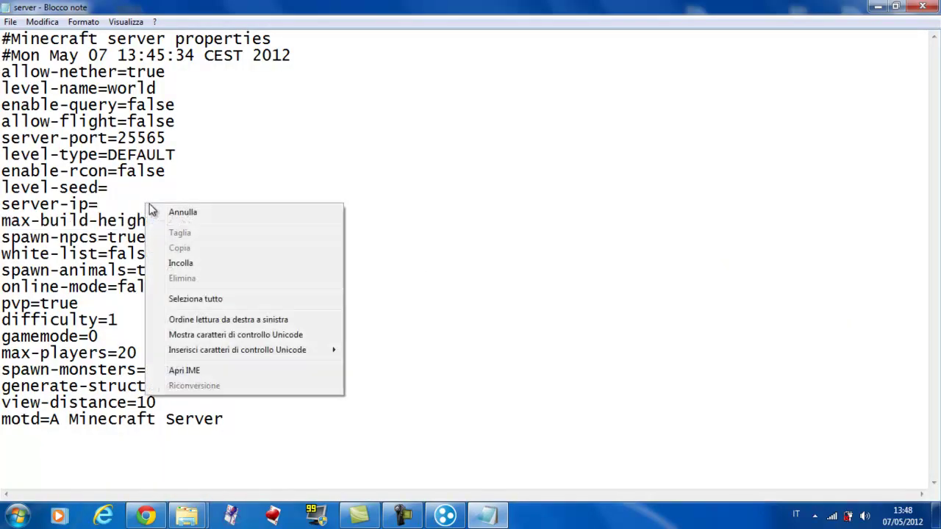
left_click(181, 264)
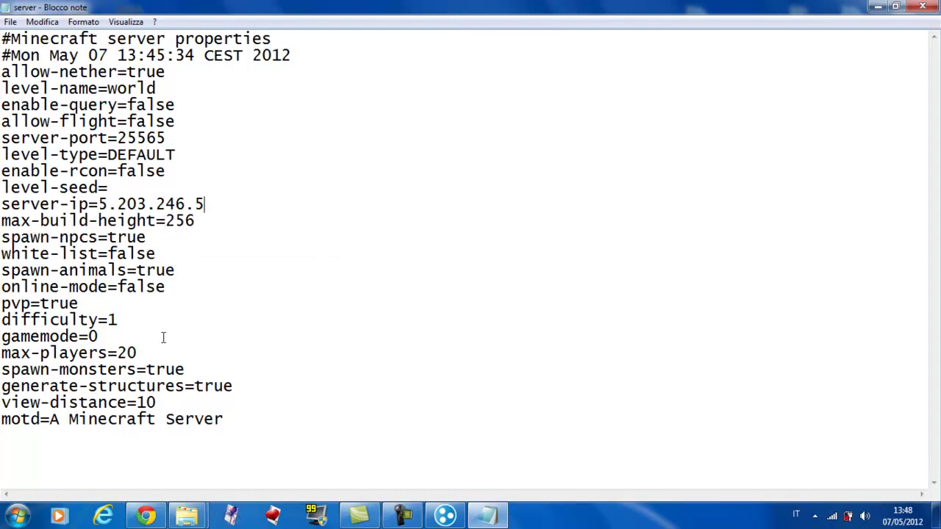
Step: Save and close the server properties file, and start Minecraft_Server from the Let's folder
left_click(10, 21)
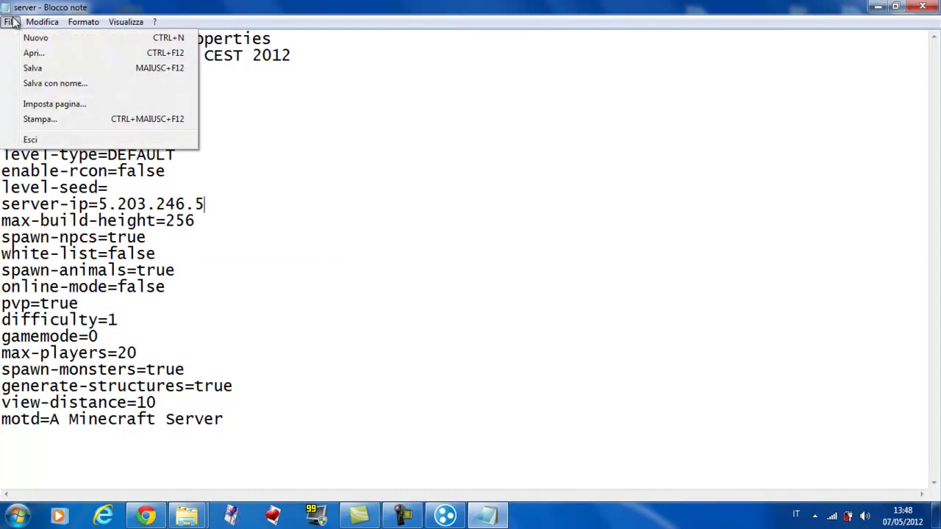
left_click(29, 68)
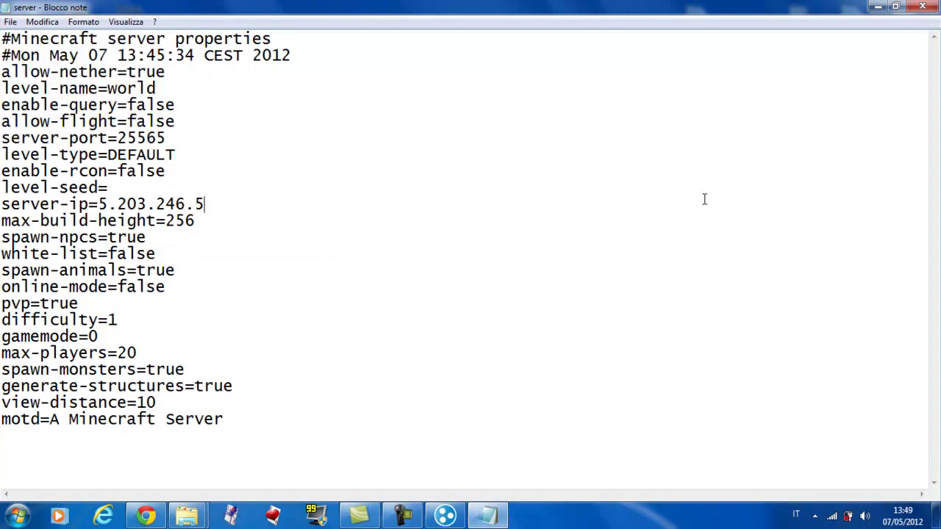
left_click(932, 7)
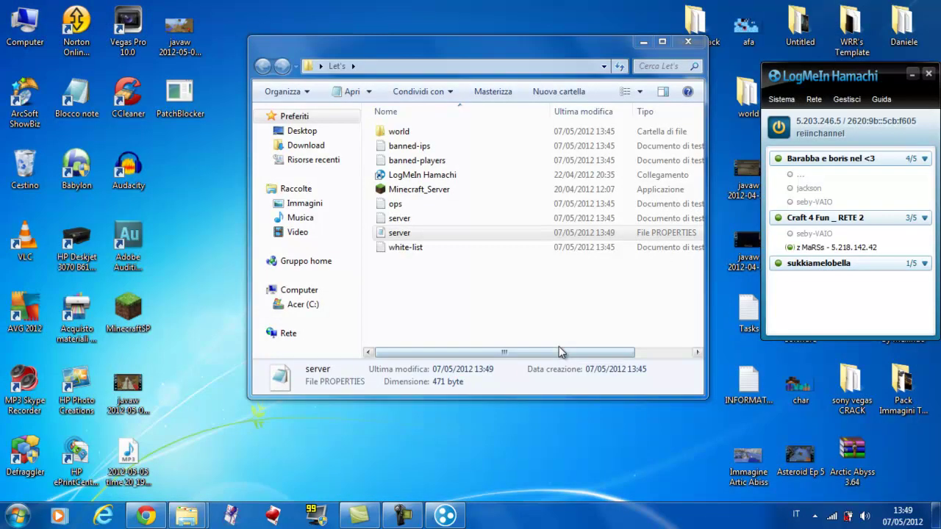
double_click(477, 188)
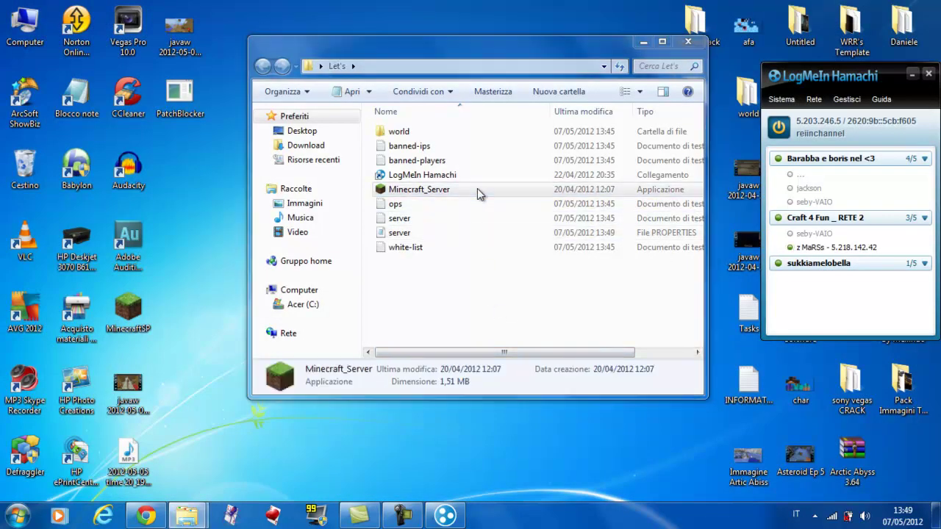
left_click(504, 328)
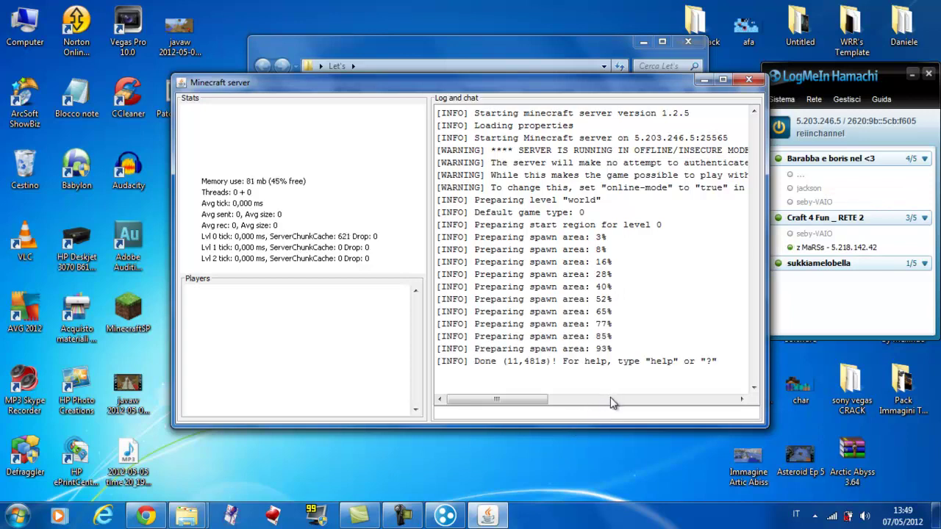
Step: Launch MinecraftSP from the desktop with the existing username and open the game's multiplayer server list
double_click(138, 314)
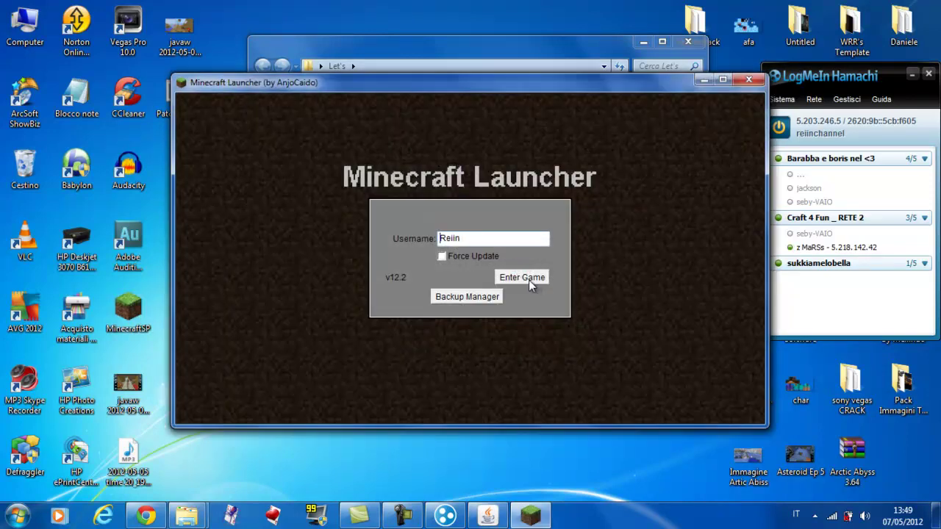
left_click(529, 280)
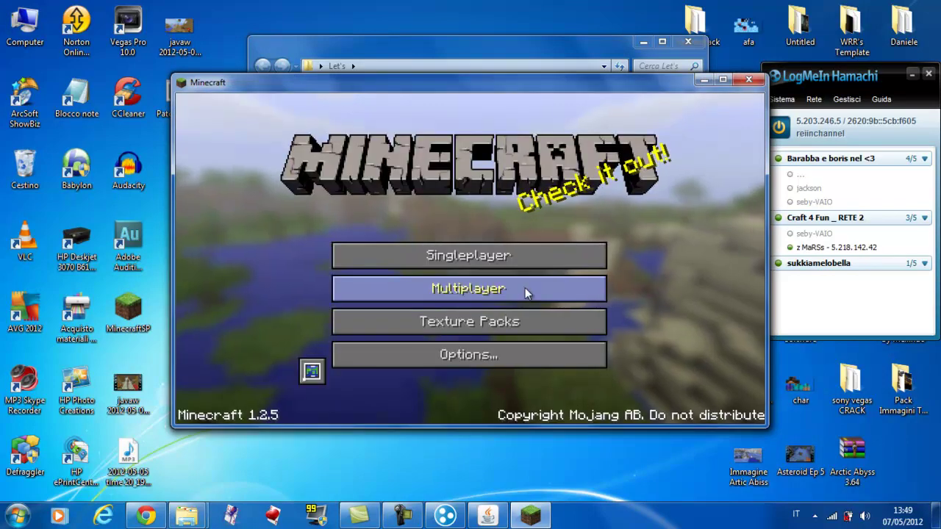
left_click(525, 292)
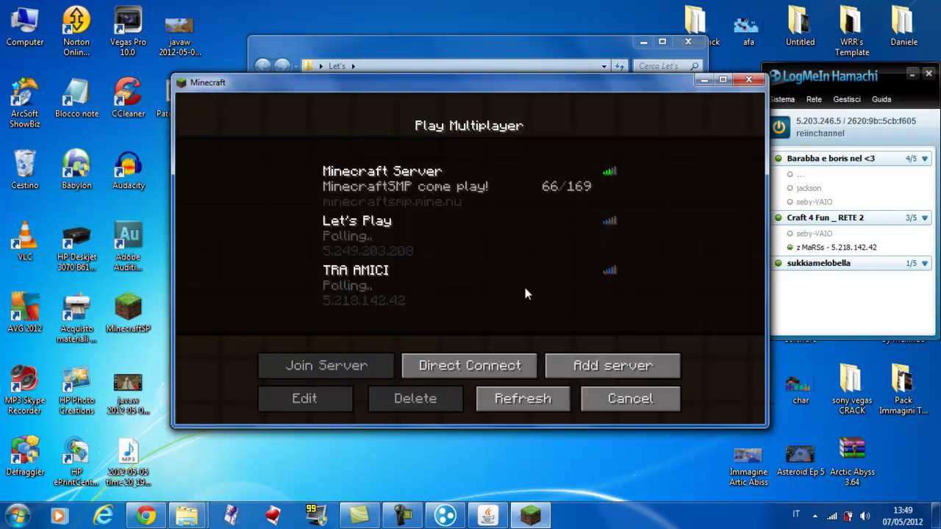
Step: Add a multiplayer server named sukkiamelobella with the address 5.203.246.5
left_click(577, 370)
key("BackSpace")
key("BackSpace")
key("BackSpace")
key("BackSpace")
key("BackSpace")
key("BackSpace")
key("BackSpace")
key("BackSpace")
key("BackSpace")
key("BackSpace")
key("BackSpace")
key("BackSpace")
key("BackSpace")
key("BackSpace")
key("BackSpace")
key("BackSpace")
type("sukkiamel")
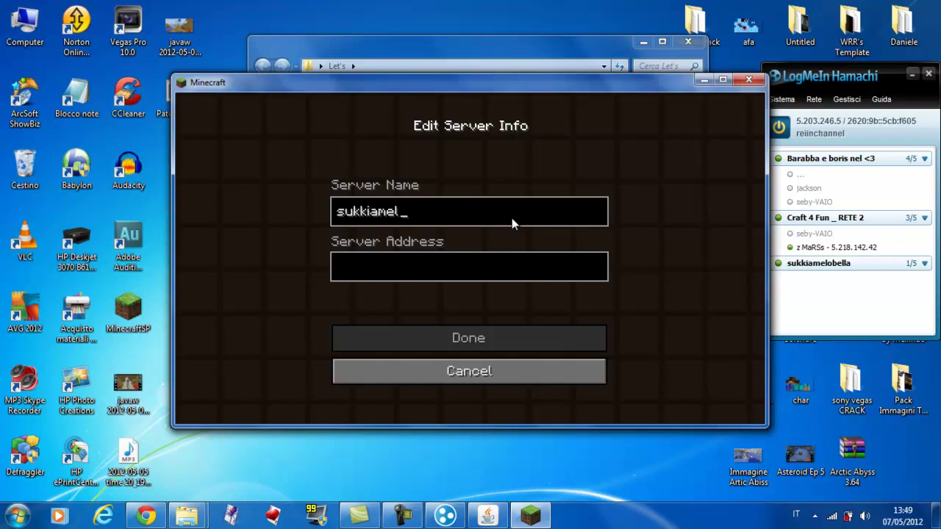
type("obella")
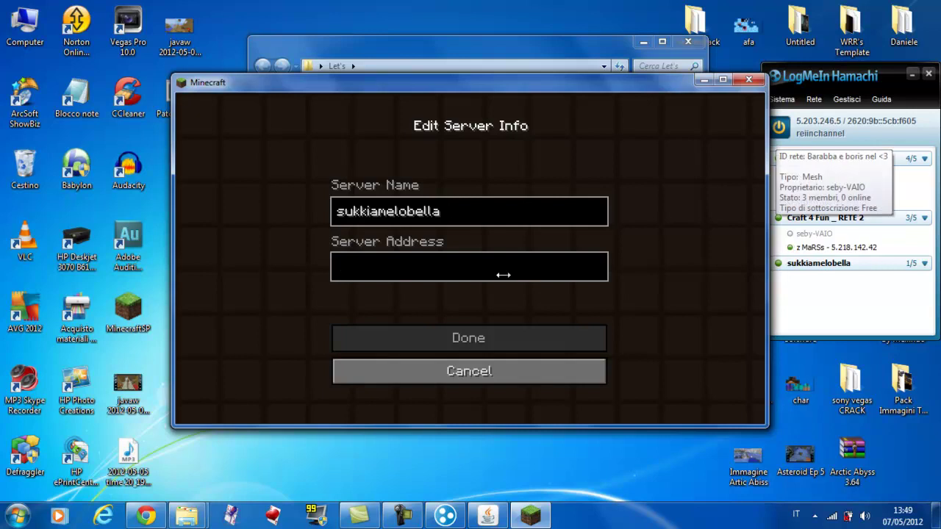
type("5.203.246.5")
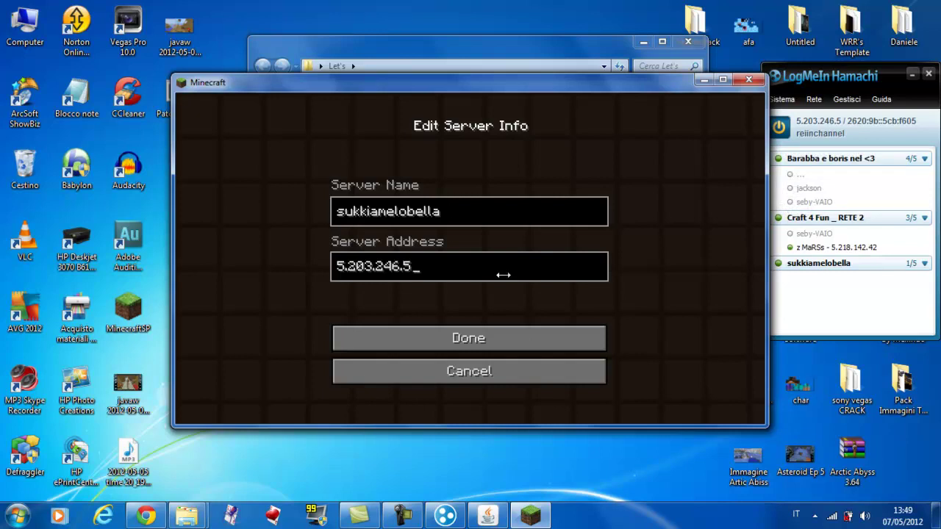
left_click(496, 338)
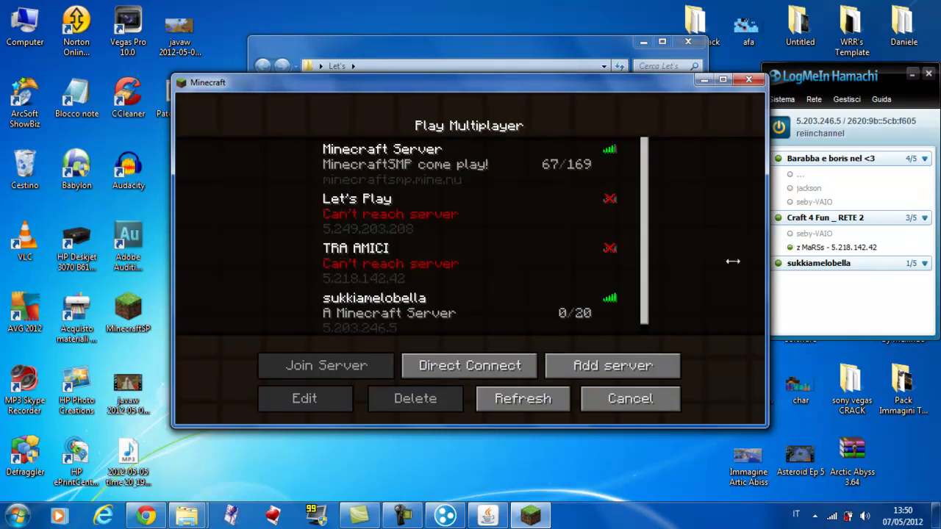
Step: Move the Minecraft game and Minecraft server windows apart and bring the game window to the front
left_click_drag(674, 75, 570, 69)
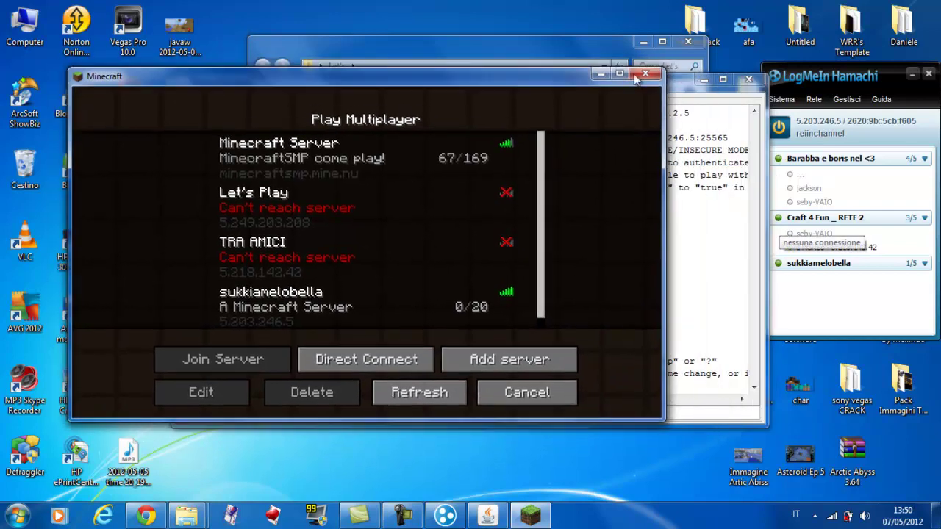
left_click_drag(694, 82, 646, 58)
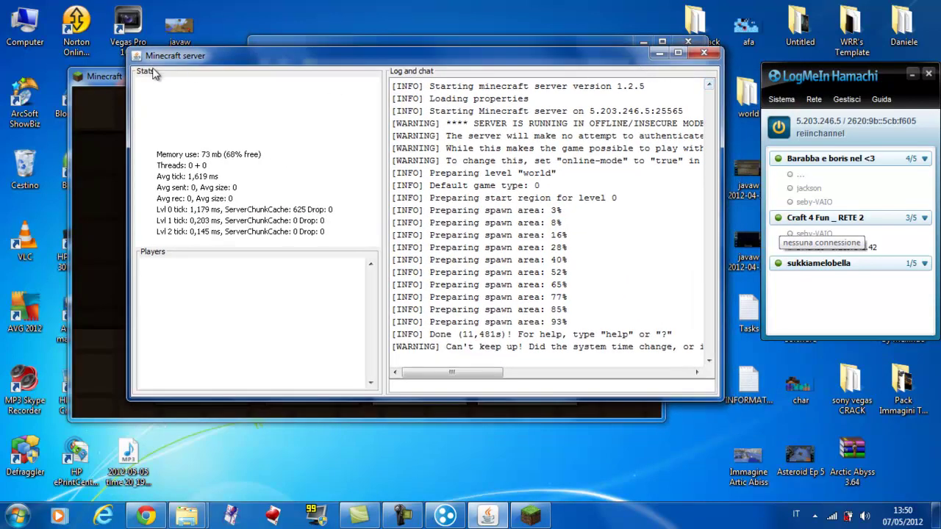
left_click(110, 77)
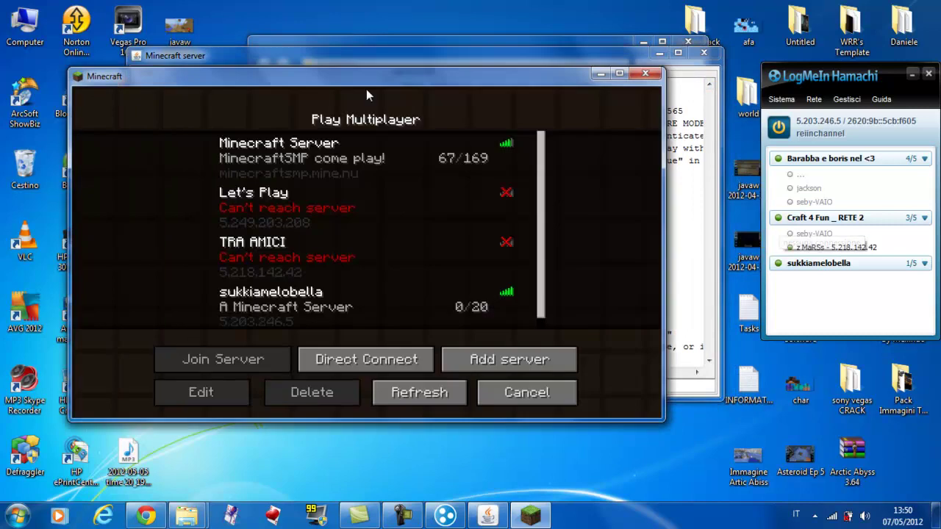
left_click(815, 101)
left_click(815, 101)
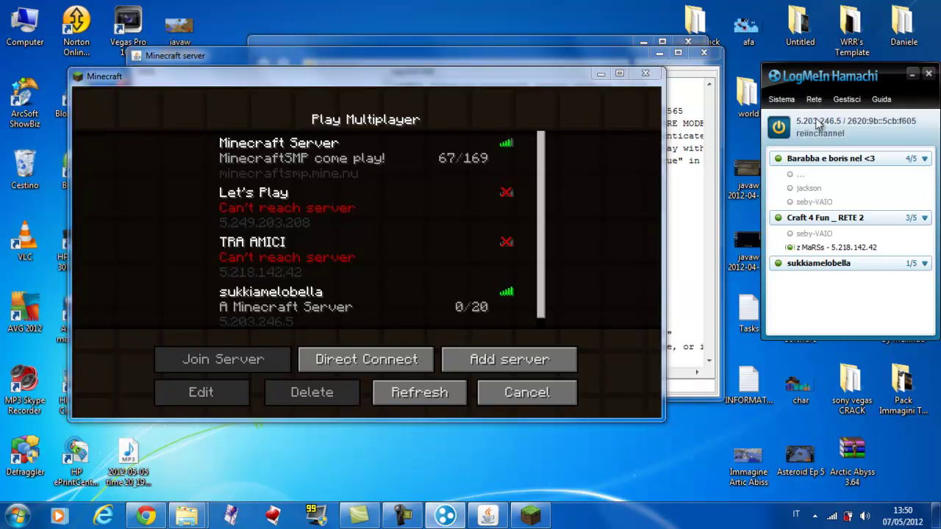
Step: Join the sukkiamelobella server and walk forward across the sand to test the game world
mouse_move(805, 271)
left_click(443, 292)
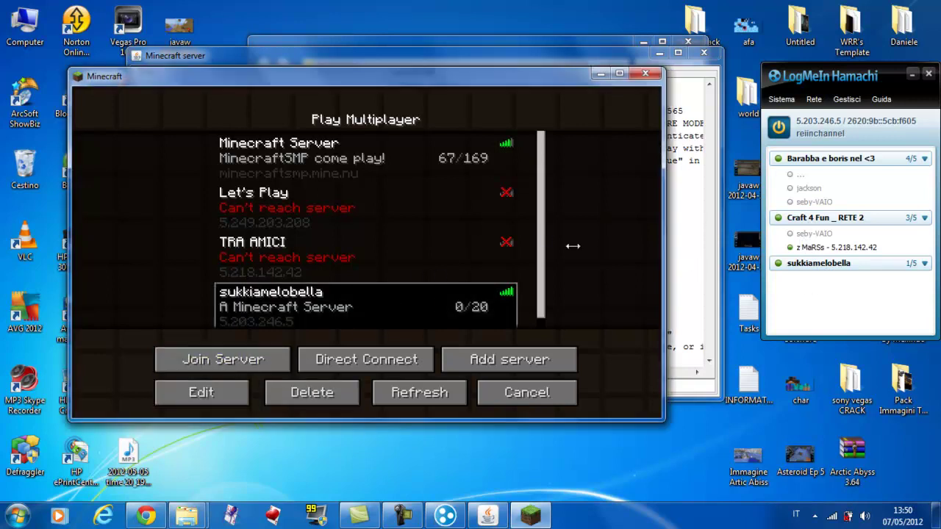
left_click(242, 362)
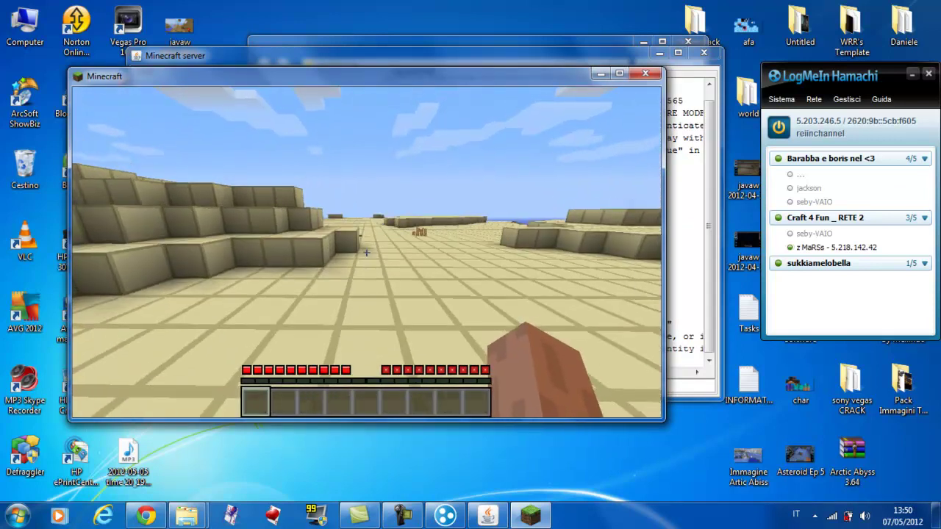
key("w")
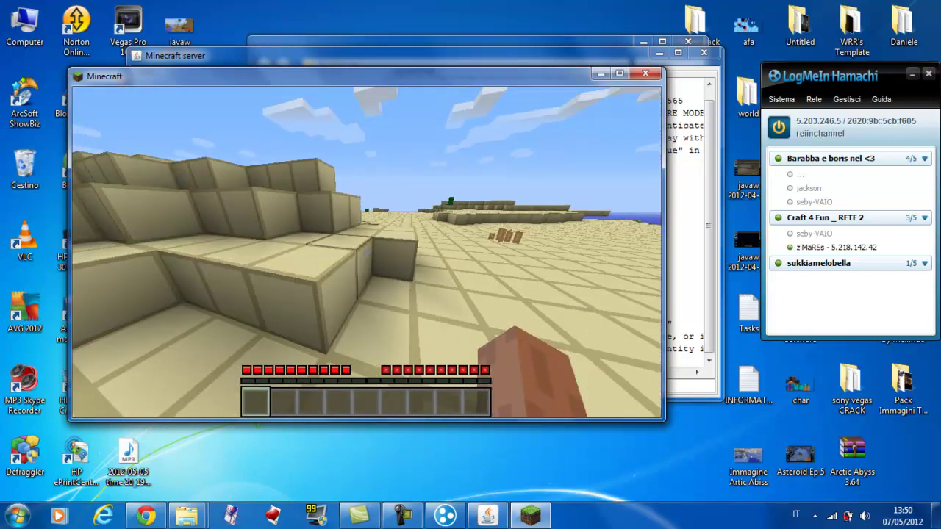
key("w")
key("w")
key("w")
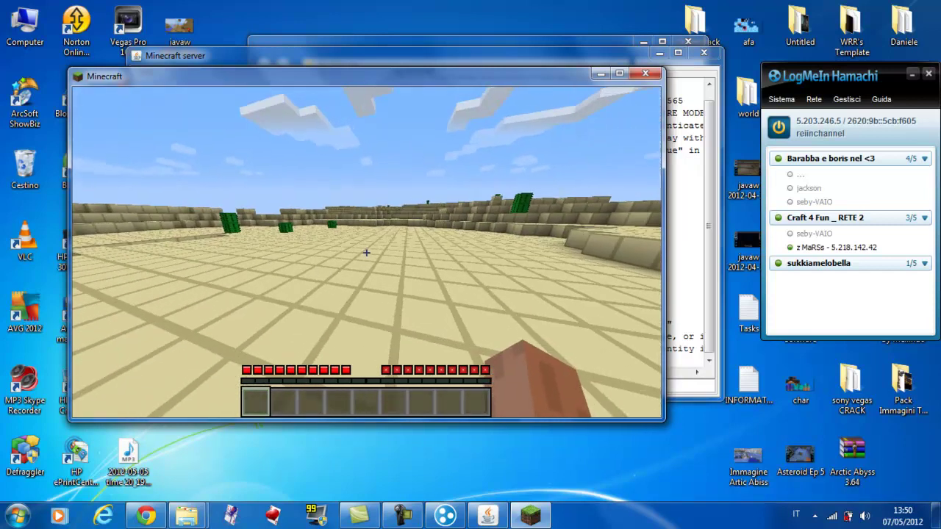
key("w")
Step: Walk further across the desert, breaking and placing sand blocks to test the server
left_click(366, 253)
key("w")
key("w")
key("w")
key("w")
right_click(366, 253)
left_click(366, 253)
right_click(366, 253)
left_click(366, 253)
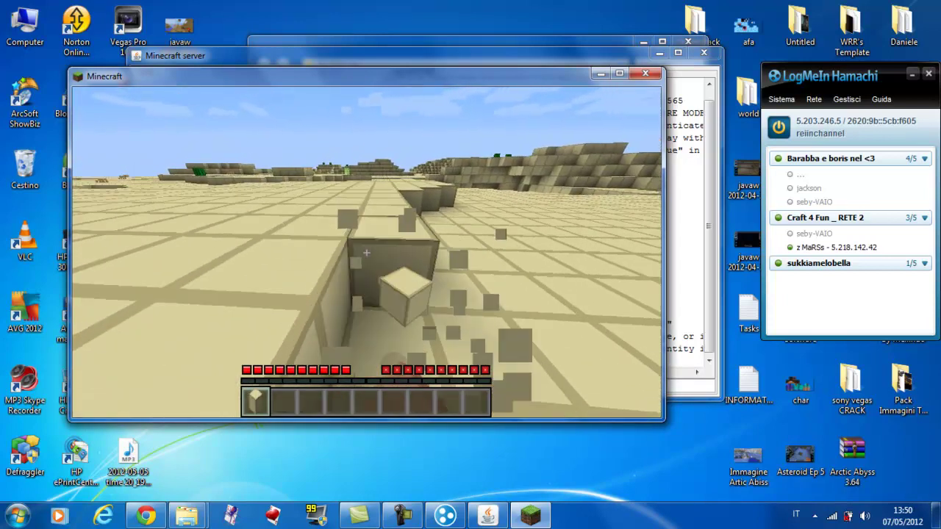
right_click(366, 253)
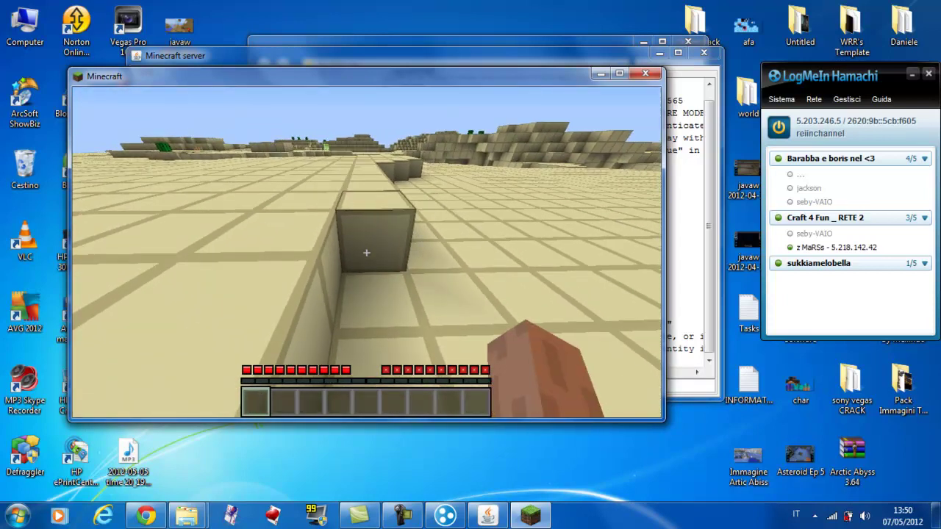
Step: Disconnect from the server and close the Minecraft game window, leaving the server window open
key("Escape")
left_click(396, 323)
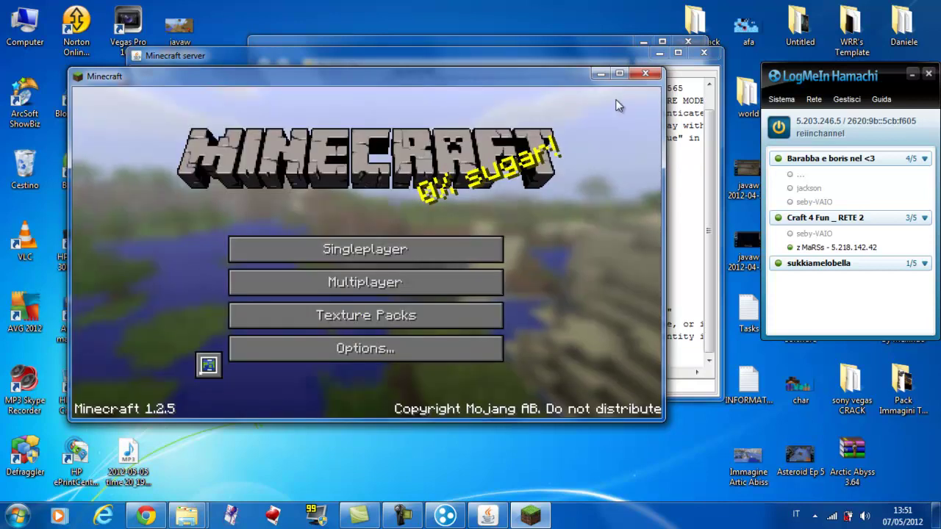
left_click(644, 73)
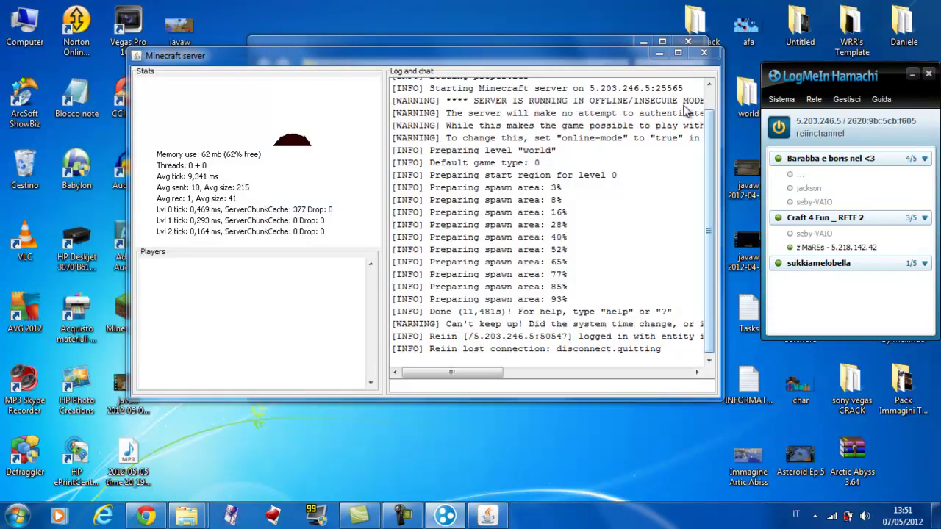
Step: Shut down the Minecraft server by closing its window and take LogMeIn Hamachi offline
left_click(703, 56)
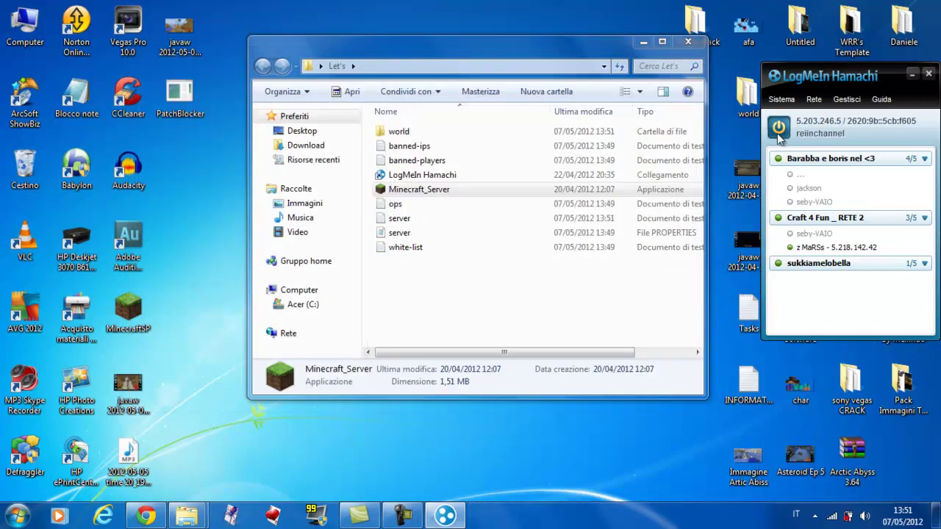
left_click(779, 131)
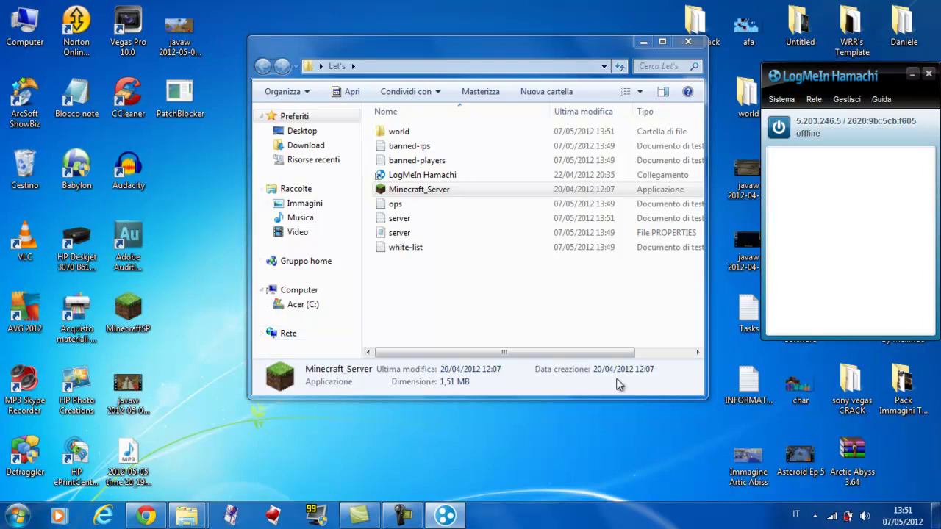
Step: Open the Arctic Abyss 3.64 archive and inspect the files inside its first map folder
double_click(864, 458)
left_click(287, 259)
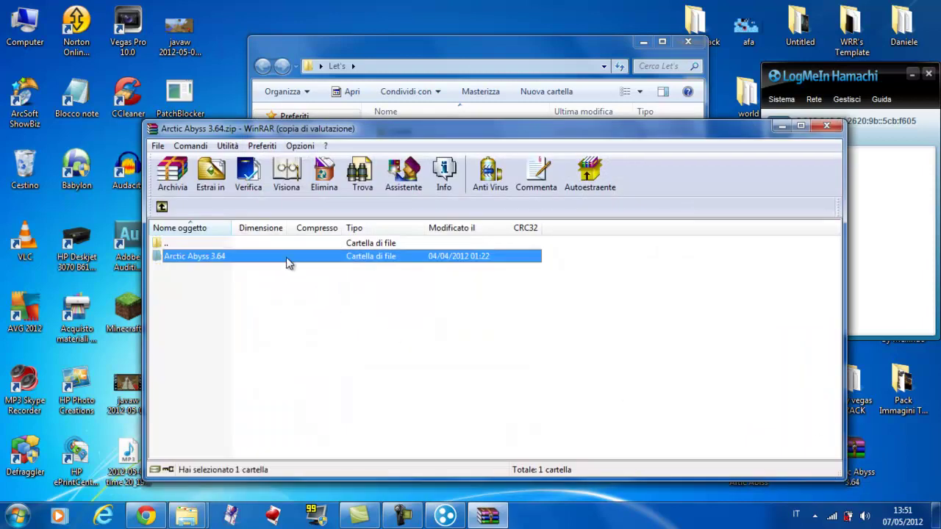
left_click(601, 246)
double_click(246, 258)
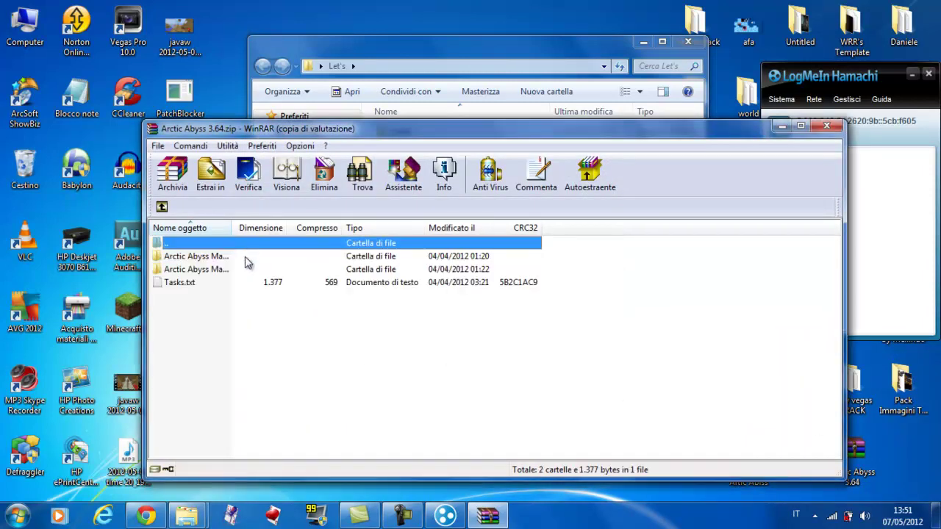
left_click(241, 257)
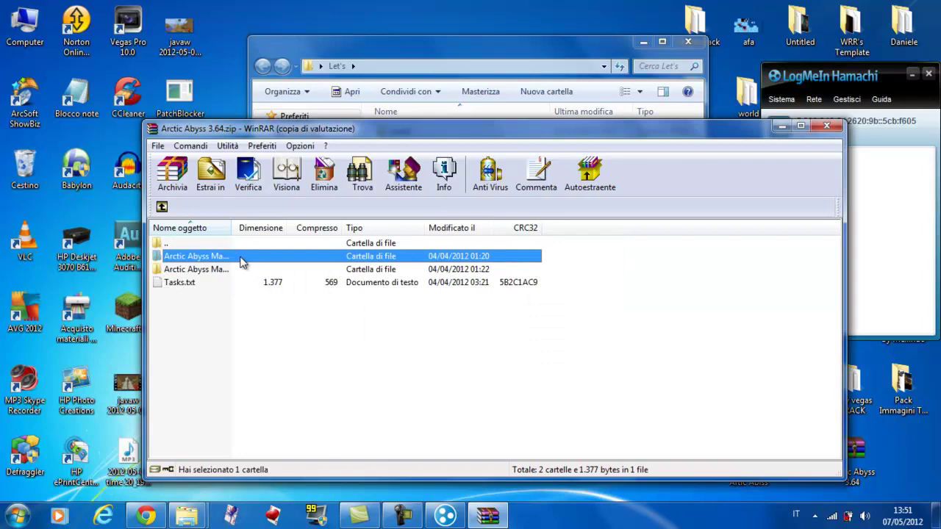
double_click(242, 261)
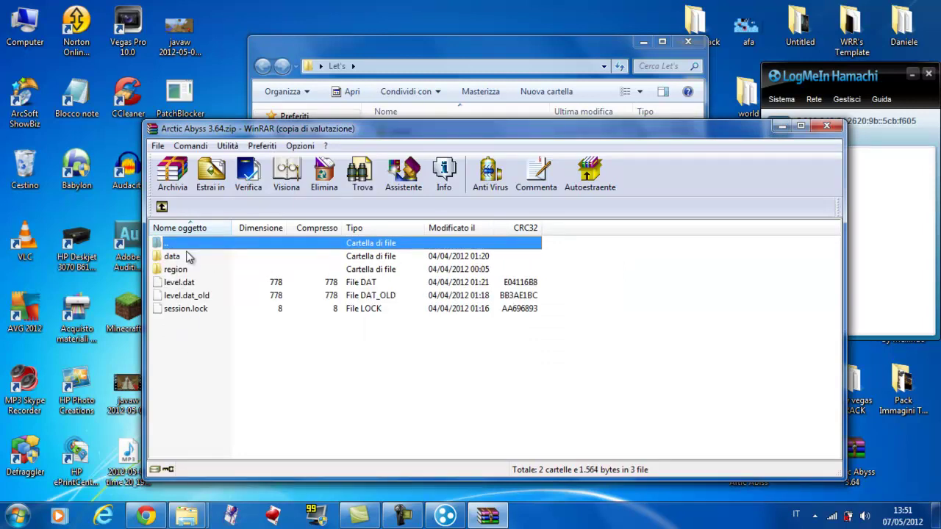
left_click(166, 208)
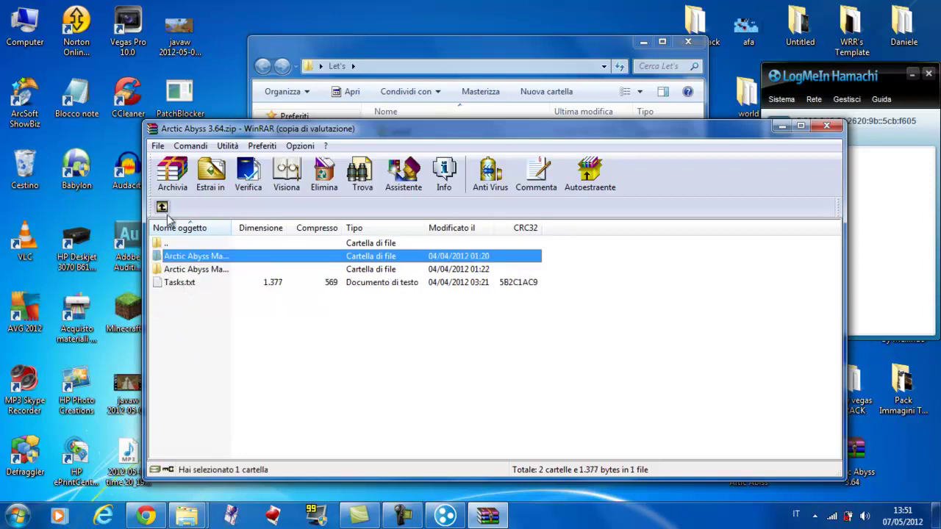
Step: Extract the Arctic Abyss Map 3.64 folder from the archive onto the desktop and close the archive
double_click(190, 271)
left_click_drag(194, 310, 178, 259)
right_click(178, 260)
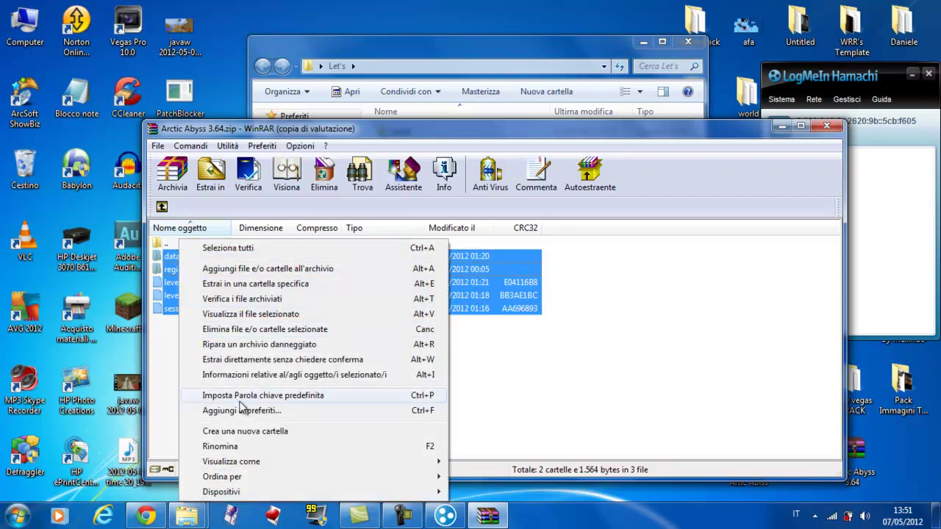
left_click(163, 209)
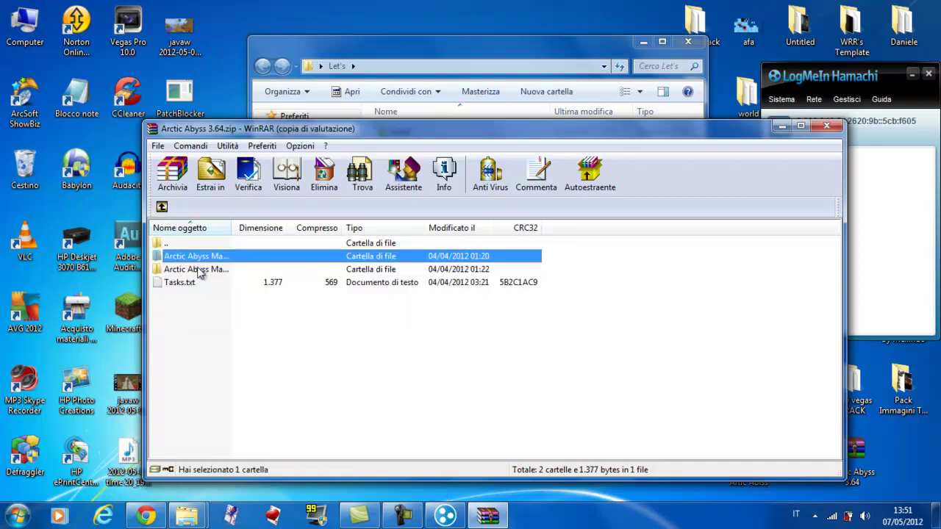
left_click_drag(272, 58, 269, 22)
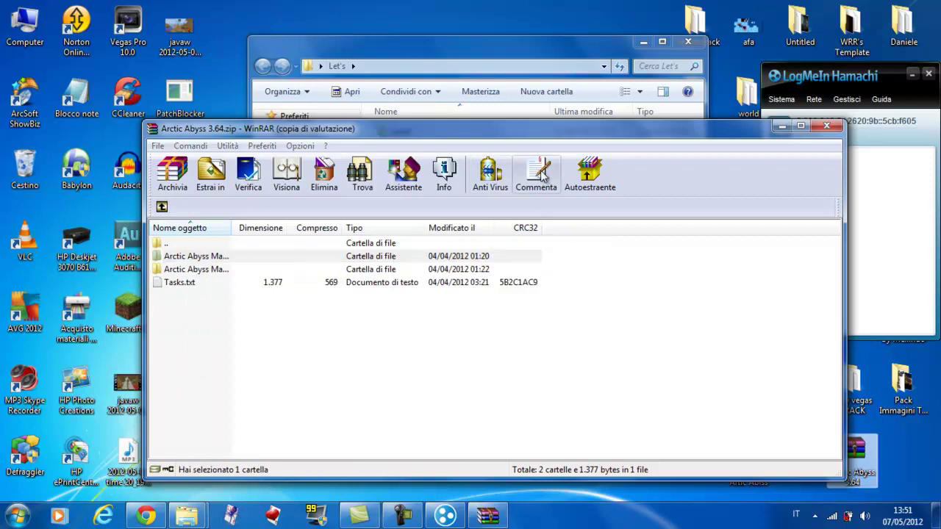
left_click(825, 128)
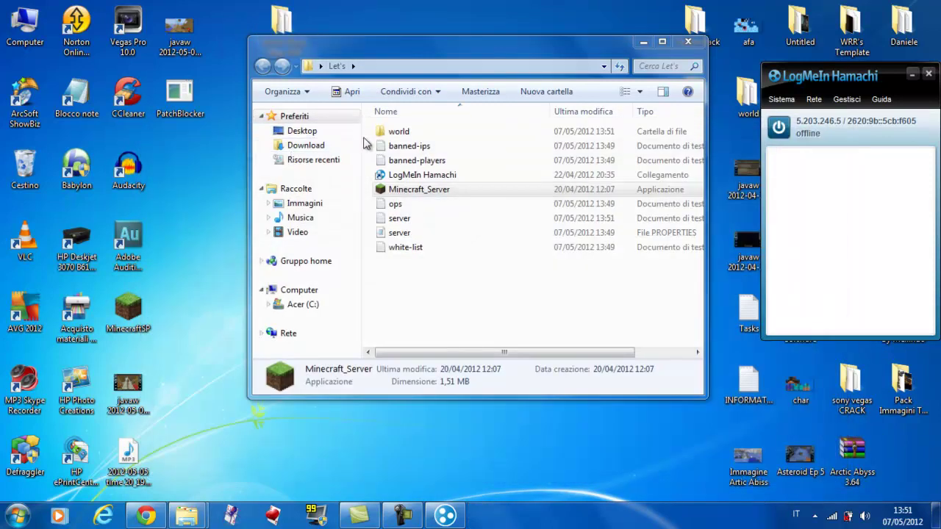
Step: Delete everything in the server's world folder and copy in all contents of the extracted Arctic Abyss Map 3.64 folder
double_click(397, 131)
left_click_drag(416, 270, 22, 176)
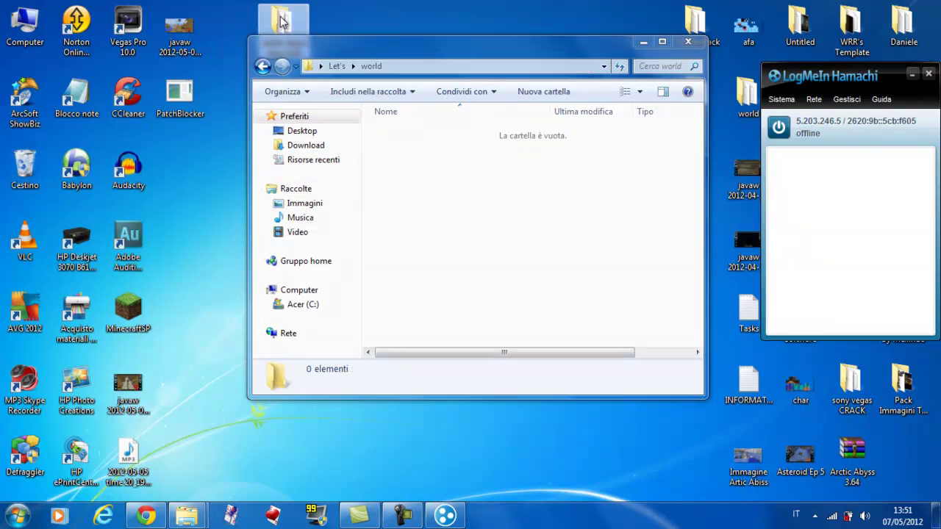
double_click(281, 20)
left_click_drag(494, 273, 454, 151)
right_click(454, 153)
left_click(487, 388)
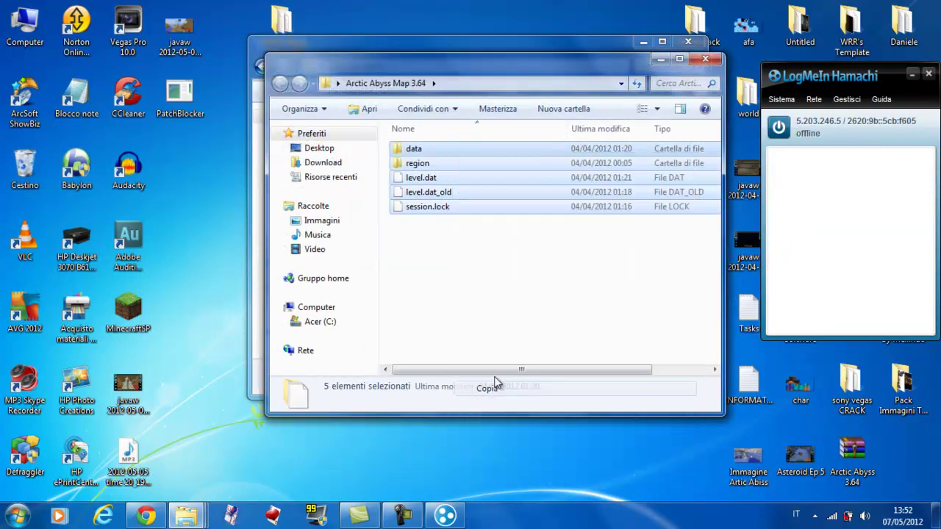
left_click(397, 42)
right_click(425, 140)
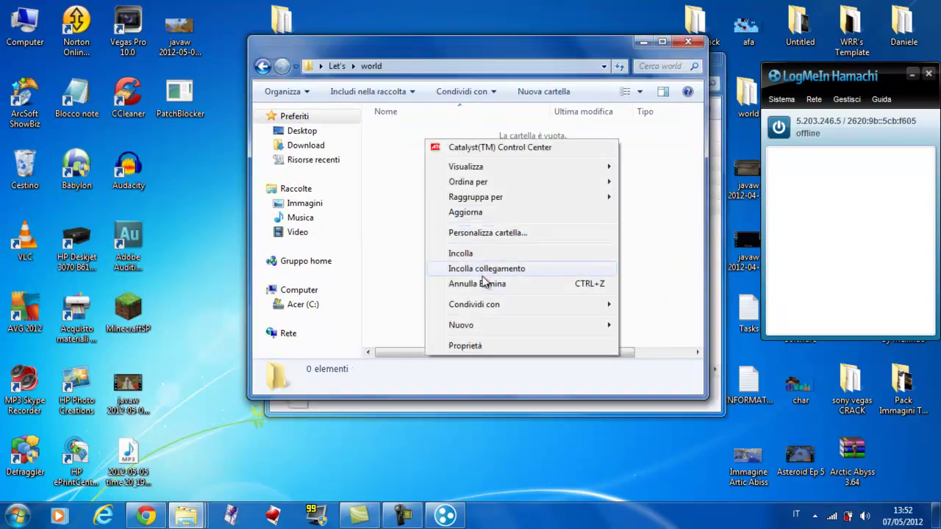
left_click(462, 253)
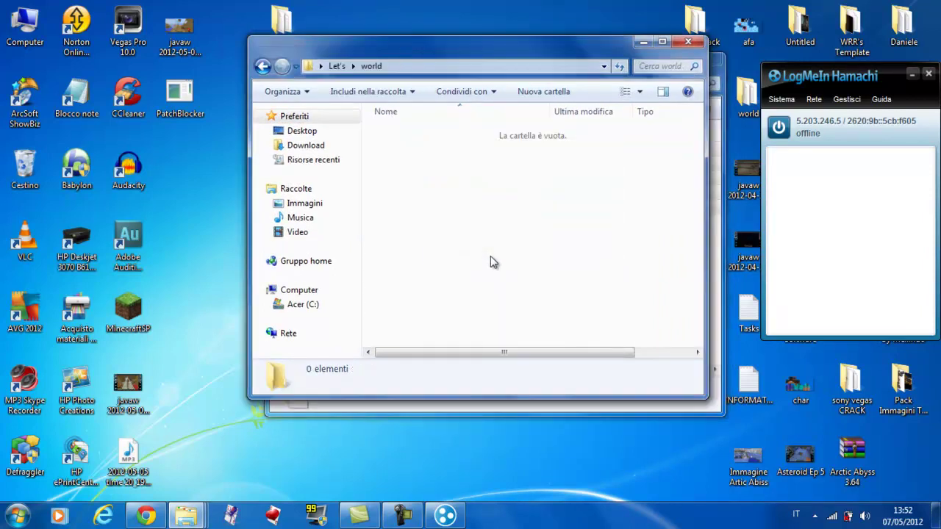
Step: Return to the Let's folder and start Minecraft_Server with the replaced world
left_click(262, 66)
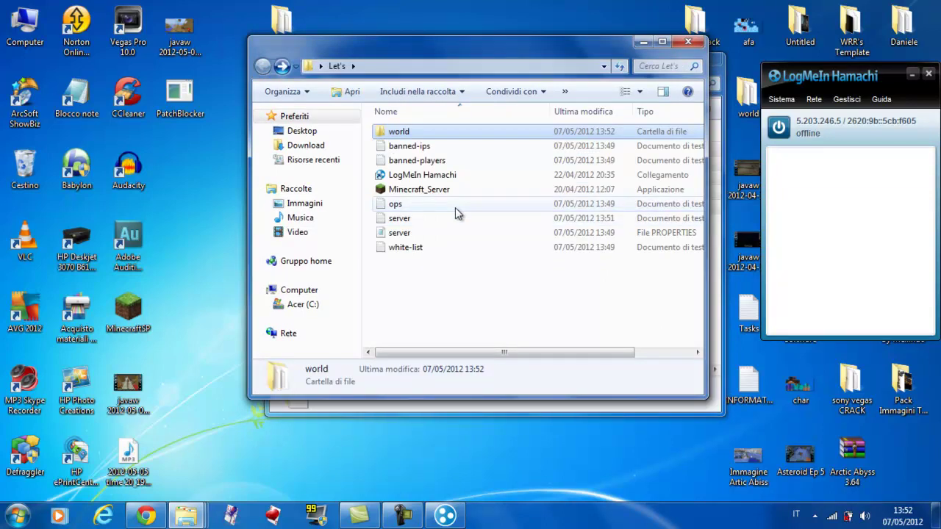
double_click(454, 189)
left_click(501, 271)
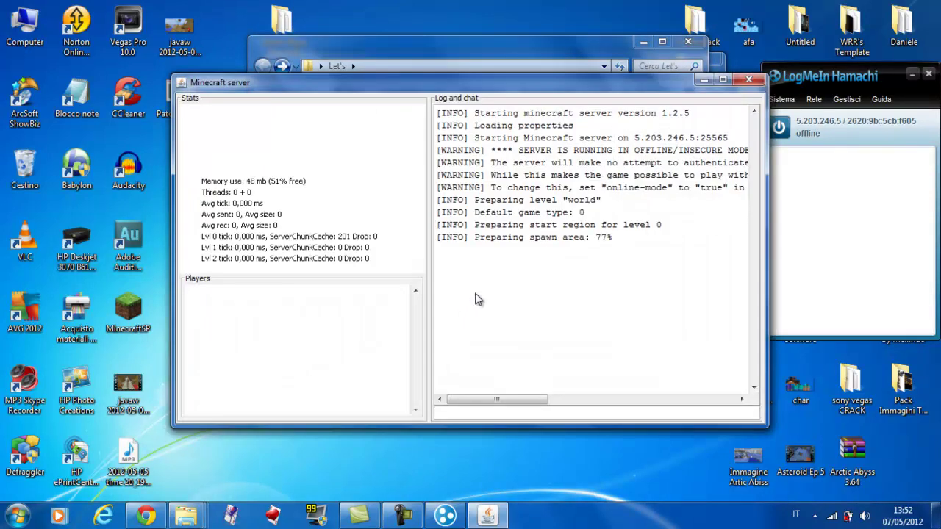
Step: Move the extracted map folder from the desktop to the recycle bin and bring LogMeIn Hamachi back online
left_click_drag(266, 30, 26, 163)
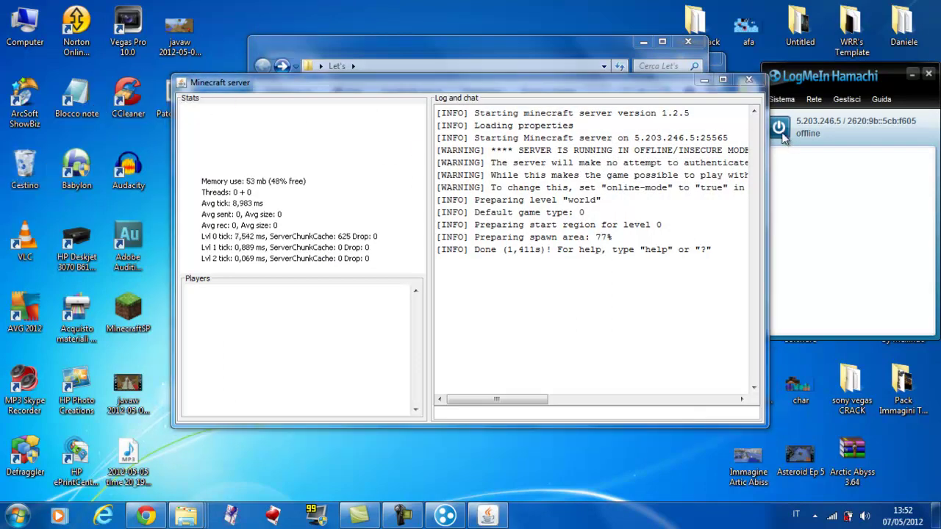
left_click(778, 127)
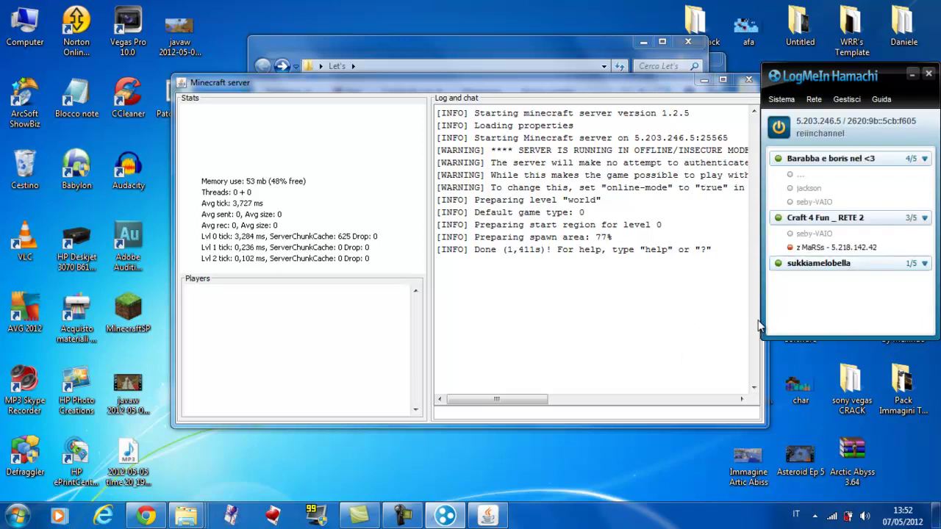
Step: Launch MinecraftSP, enter the game and open the multiplayer server list in a maximized window
double_click(126, 323)
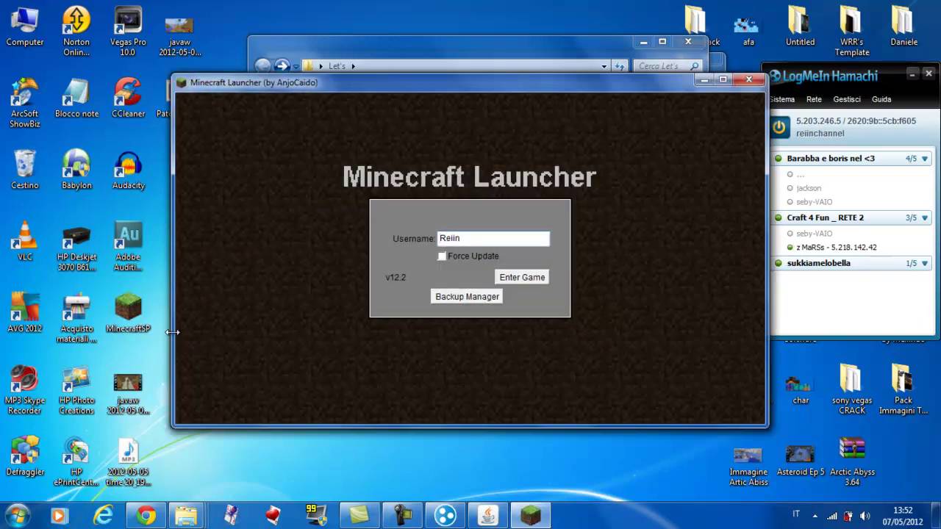
left_click(532, 276)
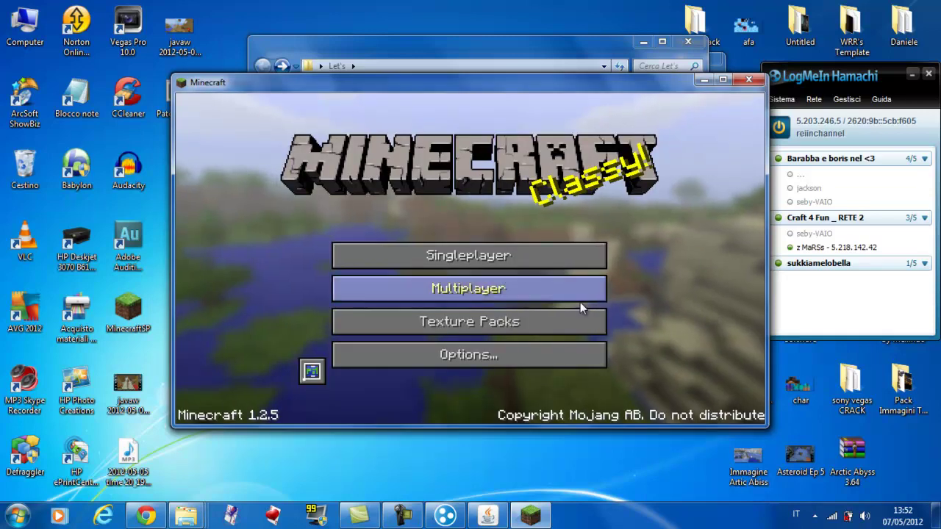
left_click(577, 296)
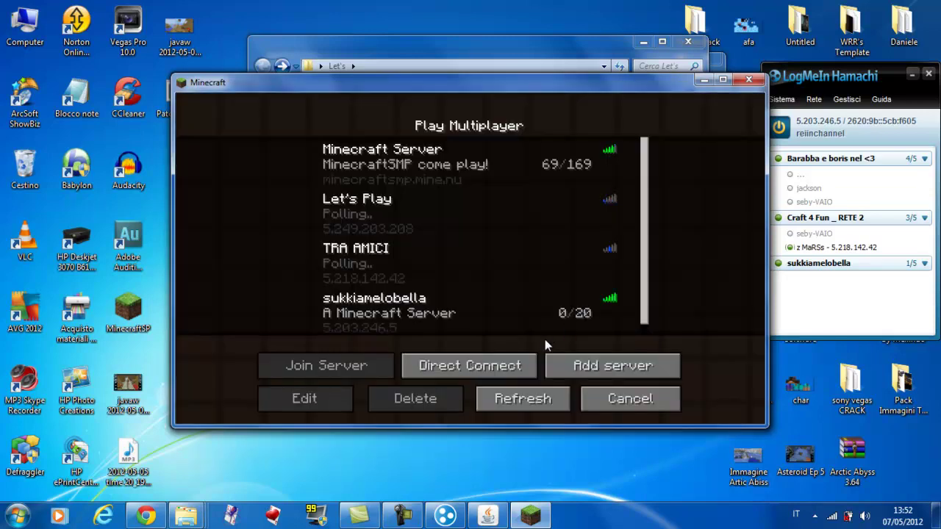
left_click(722, 79)
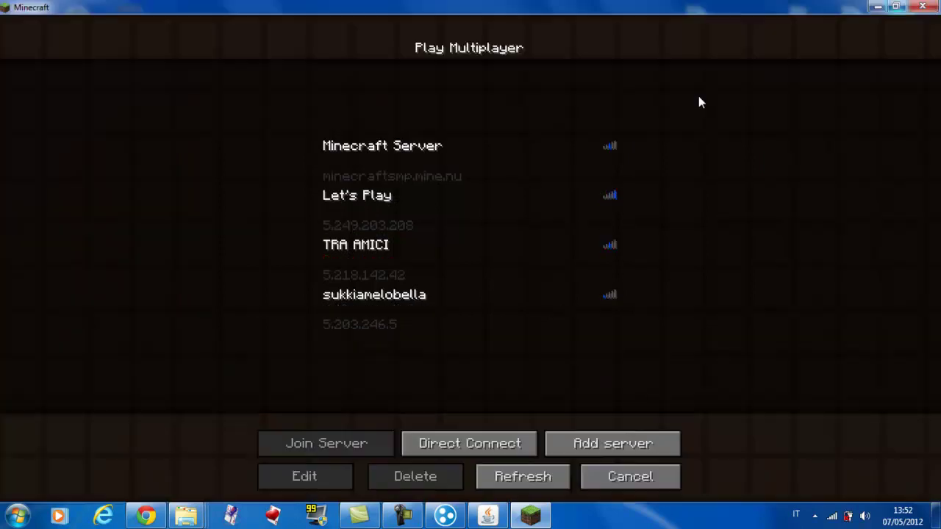
Step: Join the sukkiamelobella server and walk across the ice to test the Arctic Abyss map
left_click(508, 290)
left_click(370, 447)
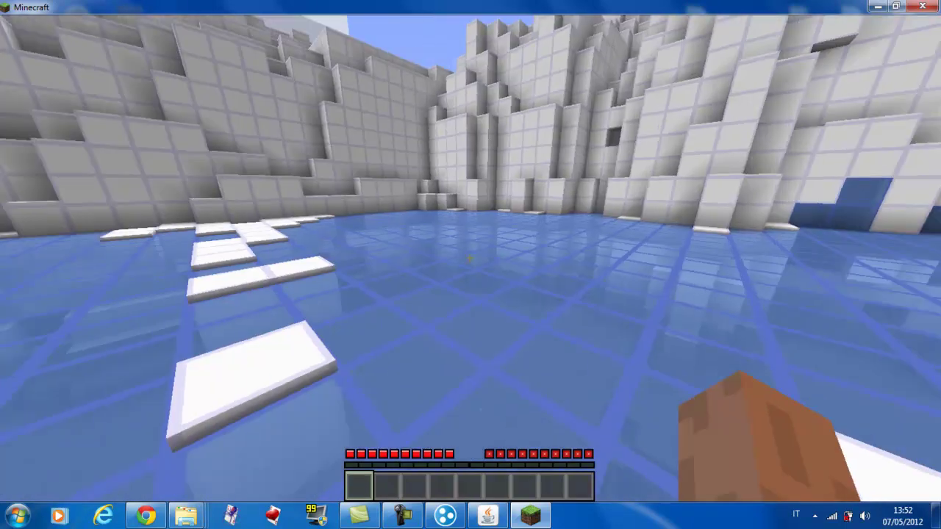
key("w")
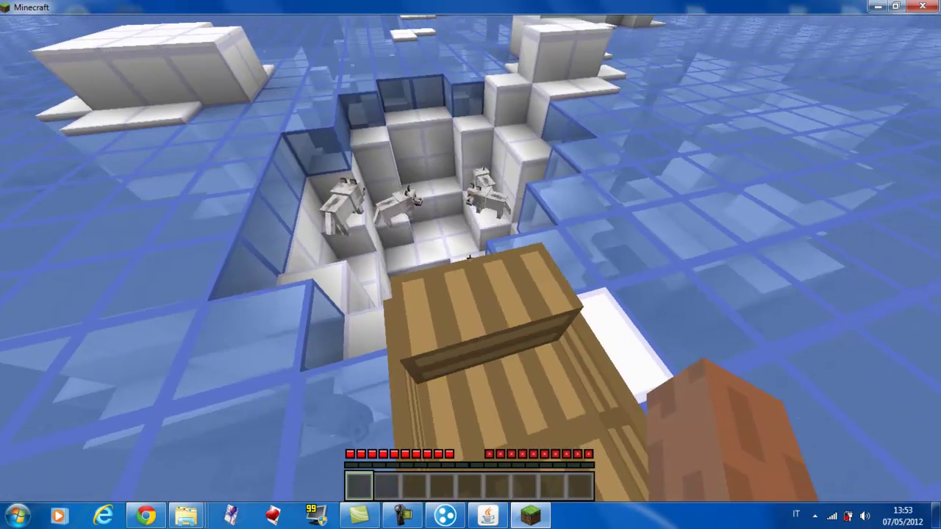
Step: Disconnect from the server and minimize the Minecraft game window
key("Escape")
left_click(483, 290)
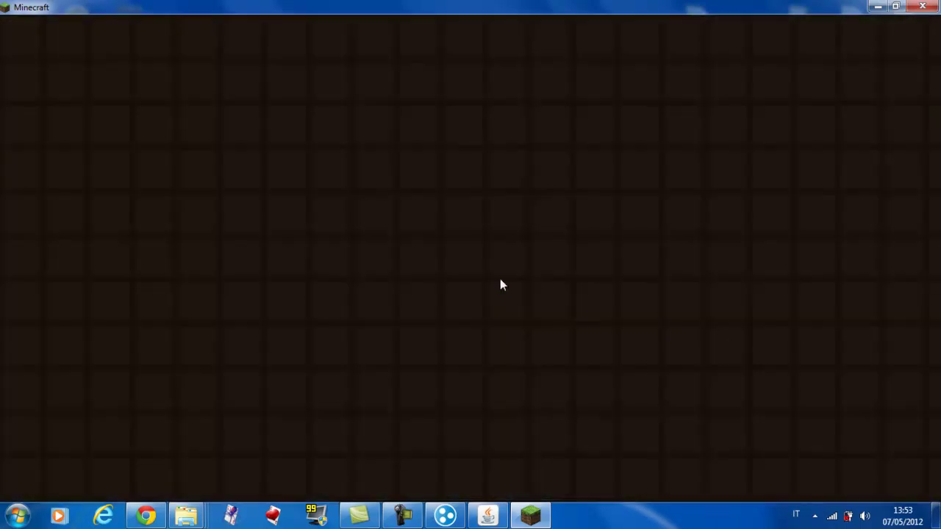
left_click(876, 7)
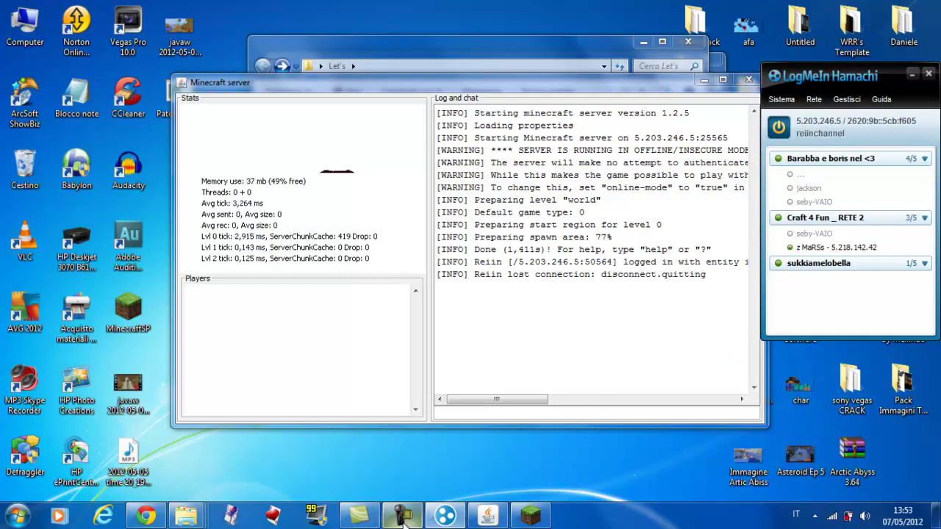
mouse_move(399, 521)
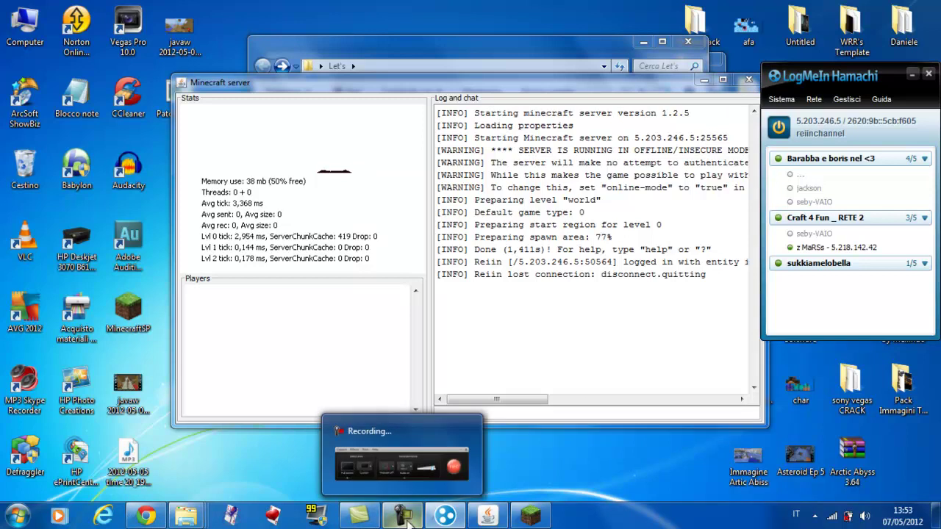